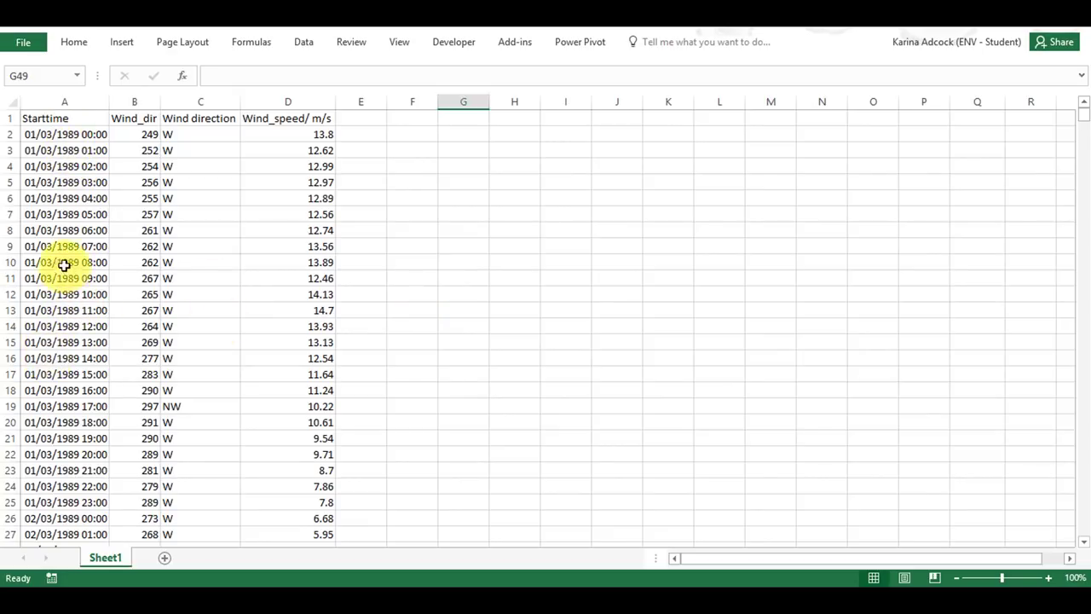
Check the degree, compass-direction formula and wind speed cells, then select the whole data table with Ctrl+A.
left_click(134, 134)
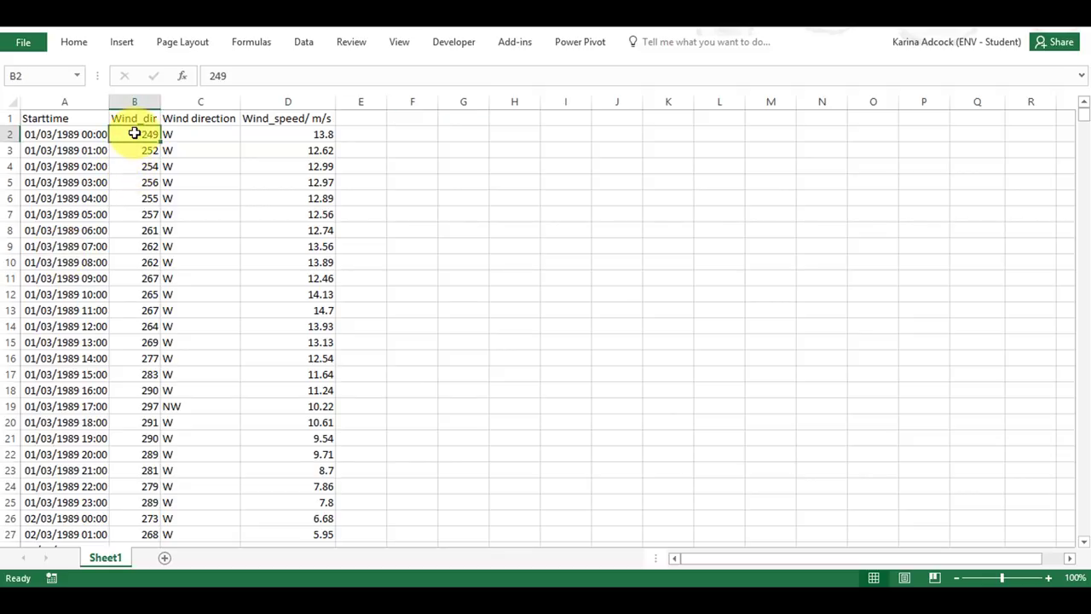
left_click(209, 132)
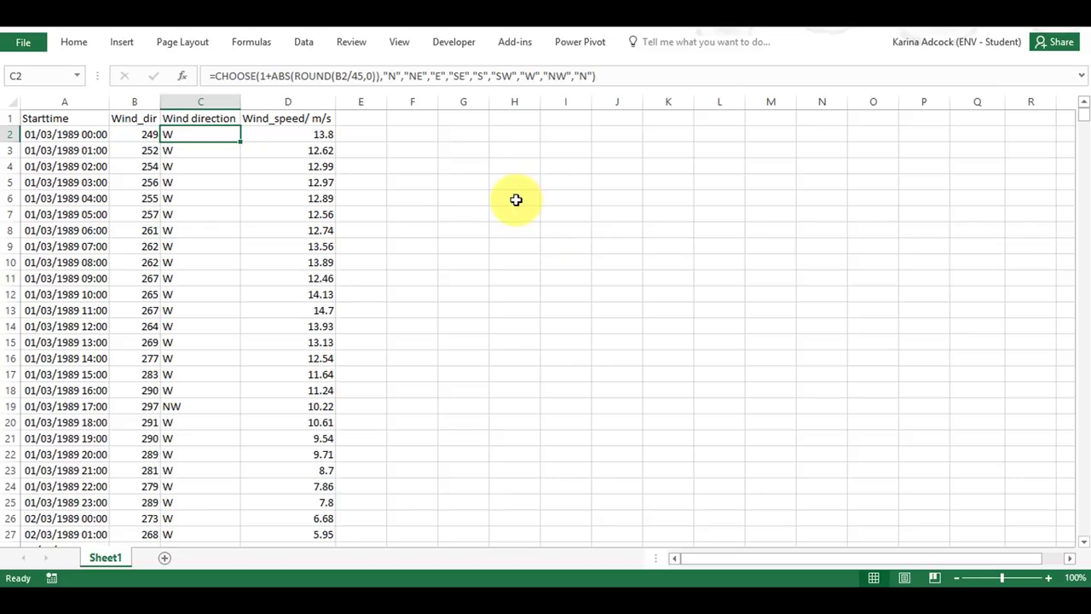
left_click(302, 132)
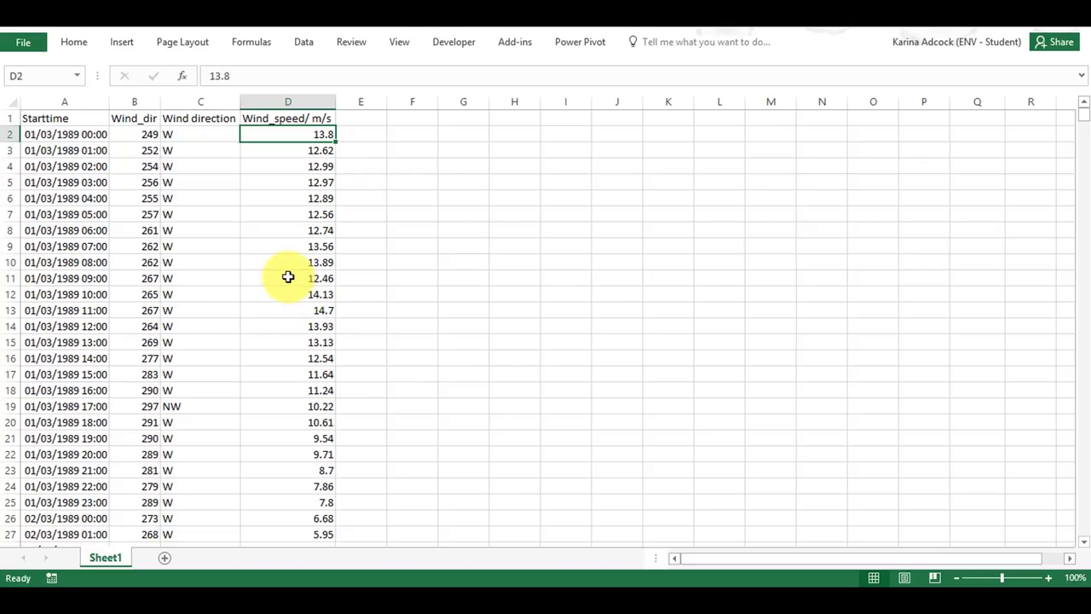
left_click(254, 187)
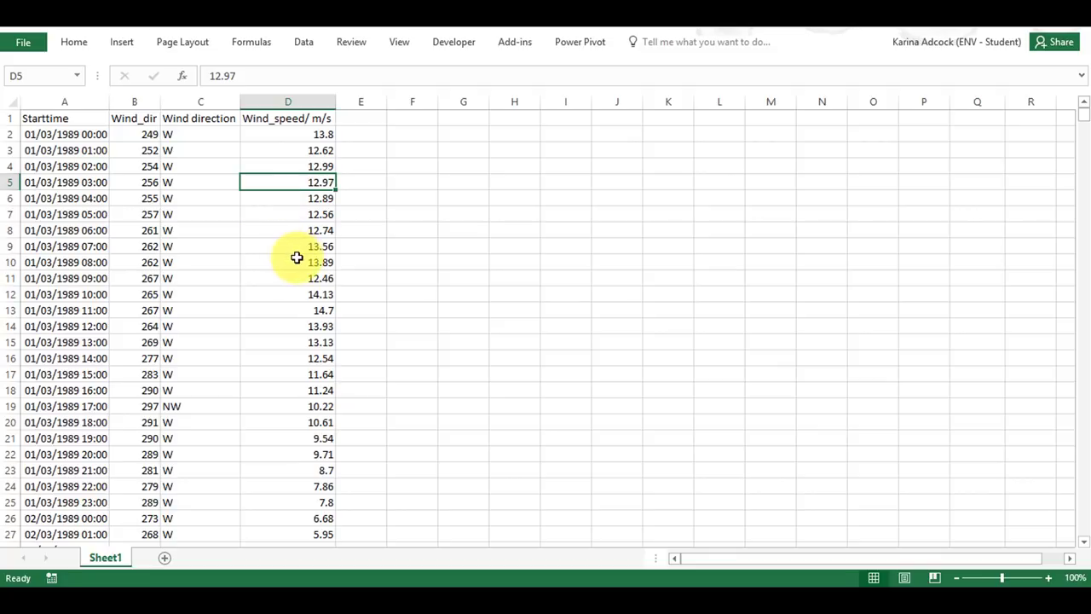
key("ctrl+a")
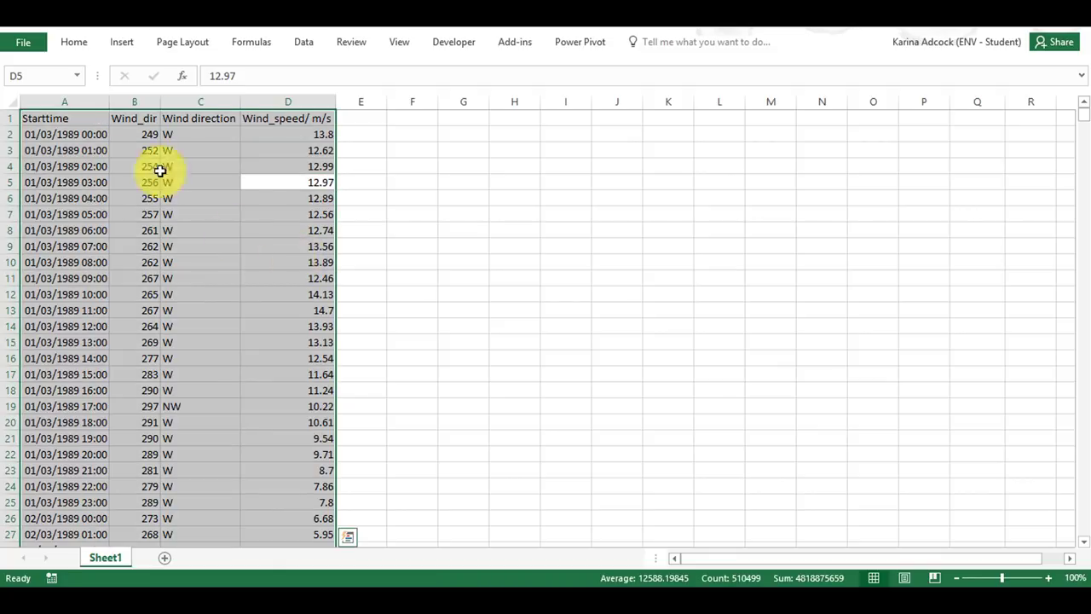
Create a PivotTable on a new sheet with Wind direction in Columns and its count in Values.
left_click(118, 47)
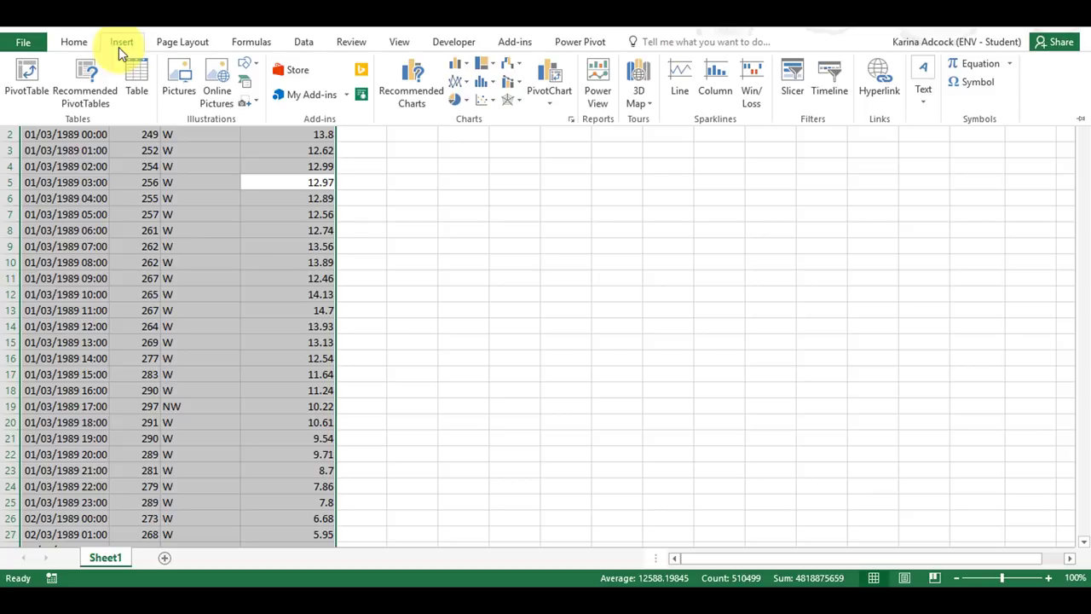
left_click(33, 87)
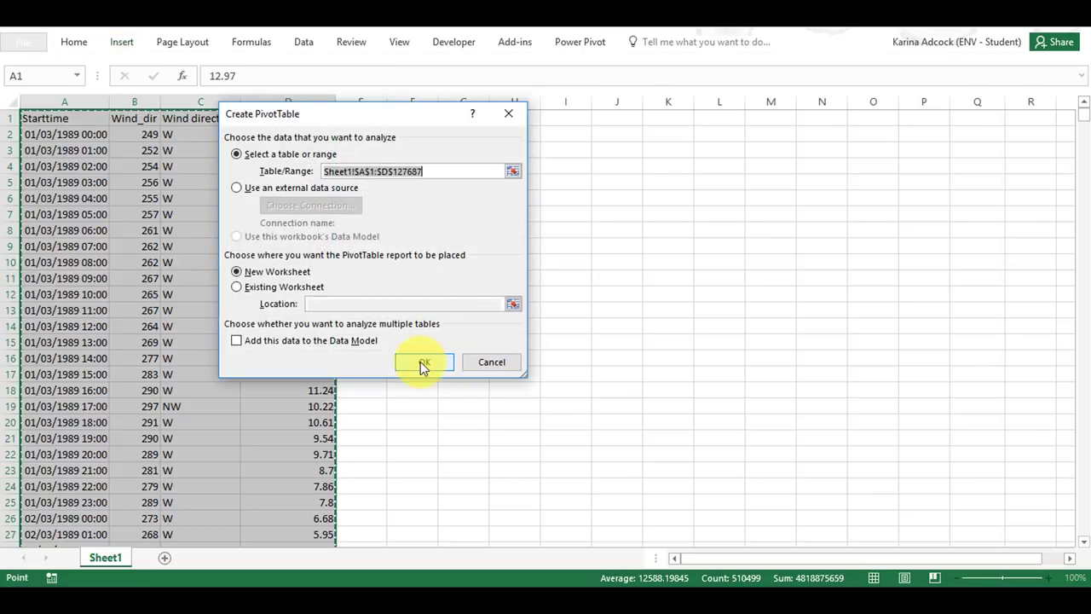
left_click(421, 361)
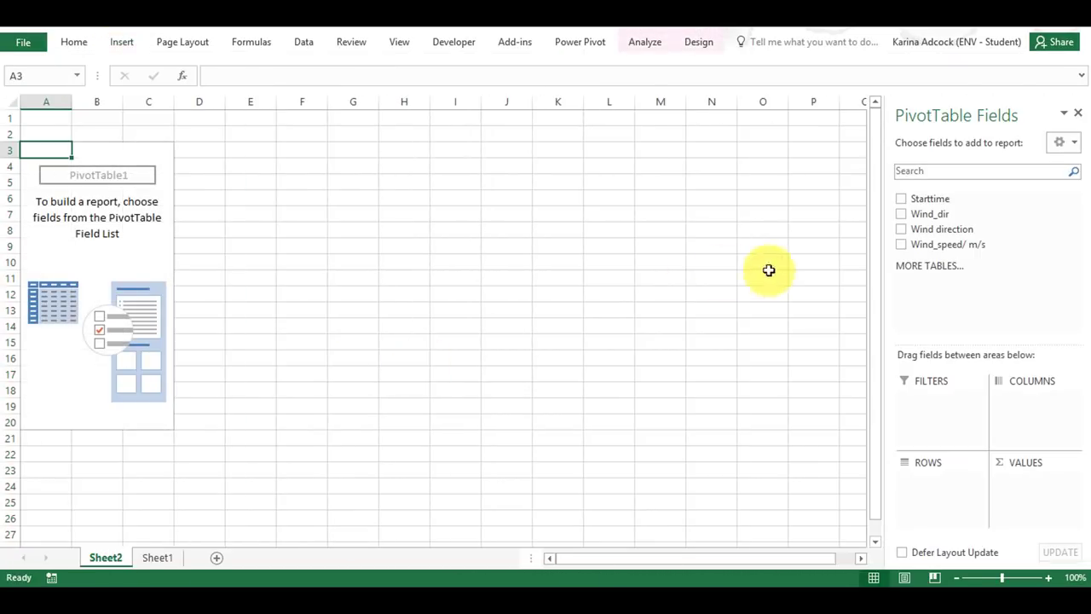
left_click_drag(966, 228, 1041, 412)
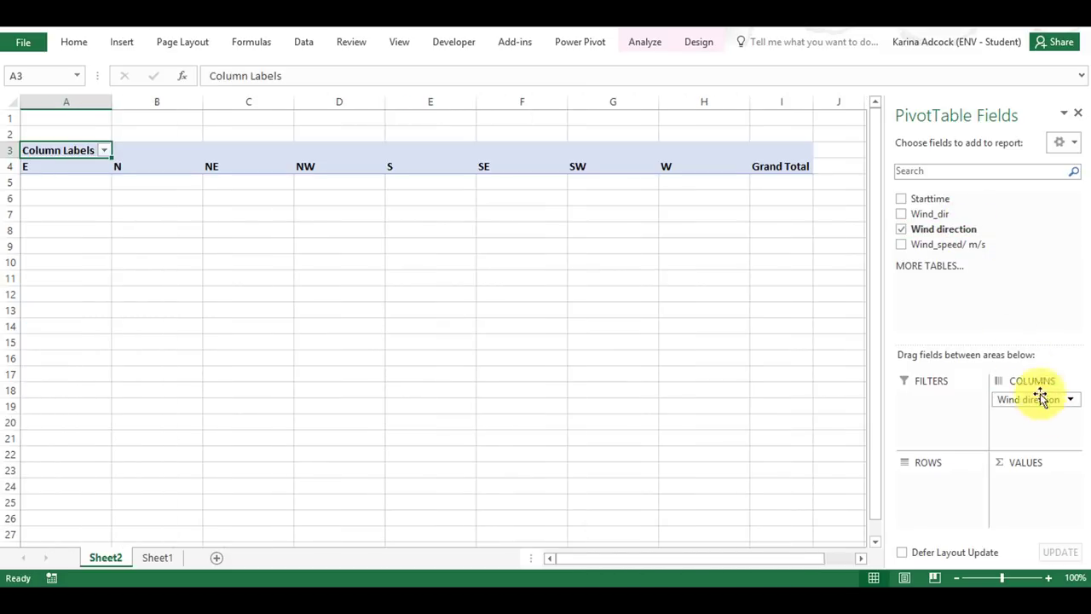
left_click_drag(967, 229, 1049, 494)
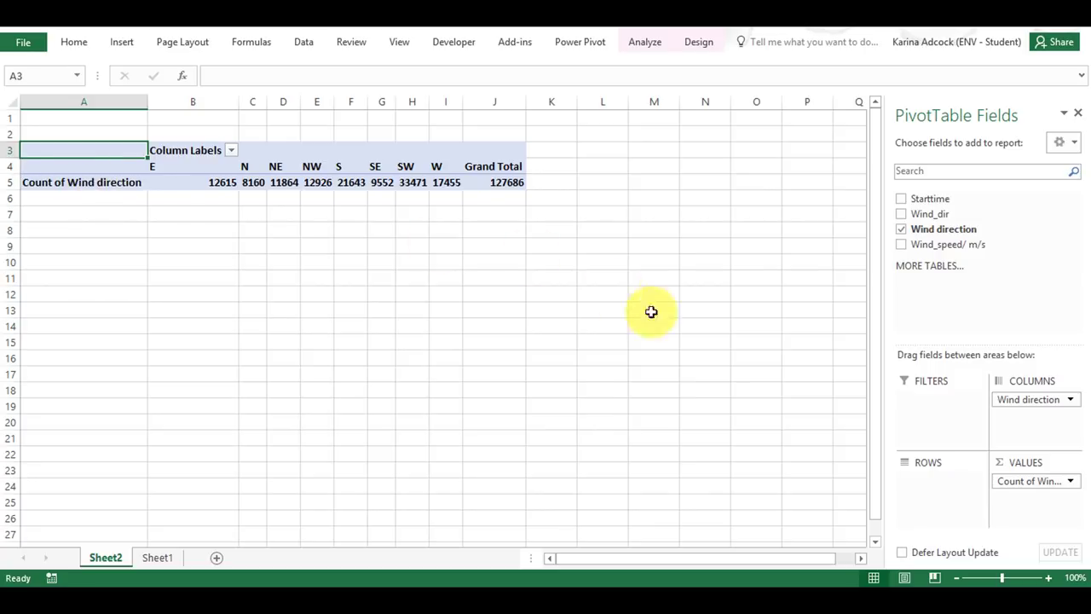
Add Wind_speed to the pivot rows and group it into 4 m/s bins.
left_click_drag(959, 248, 936, 492)
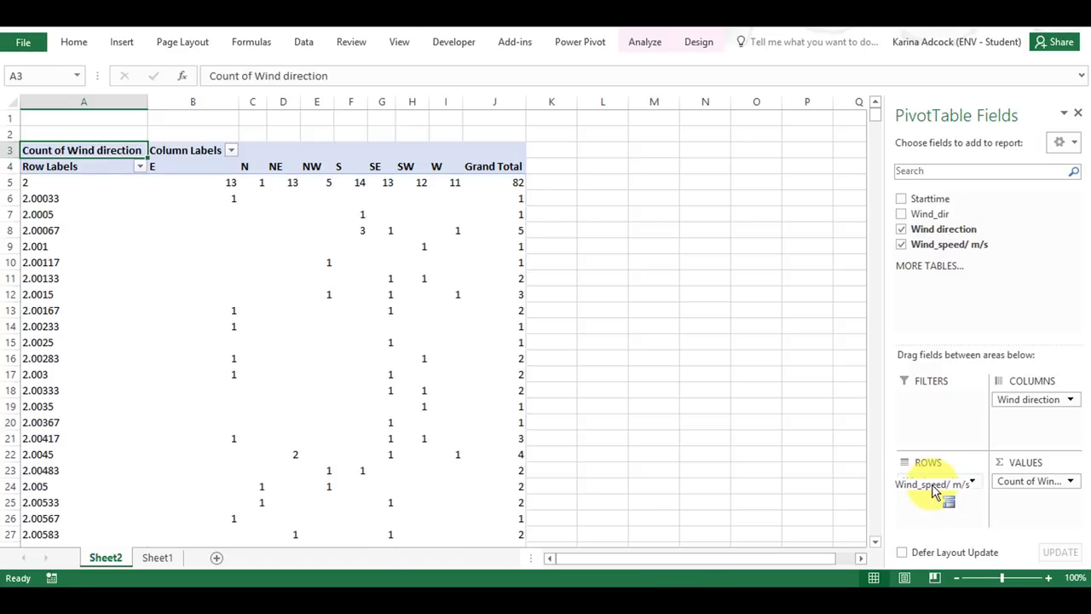
left_click(64, 199)
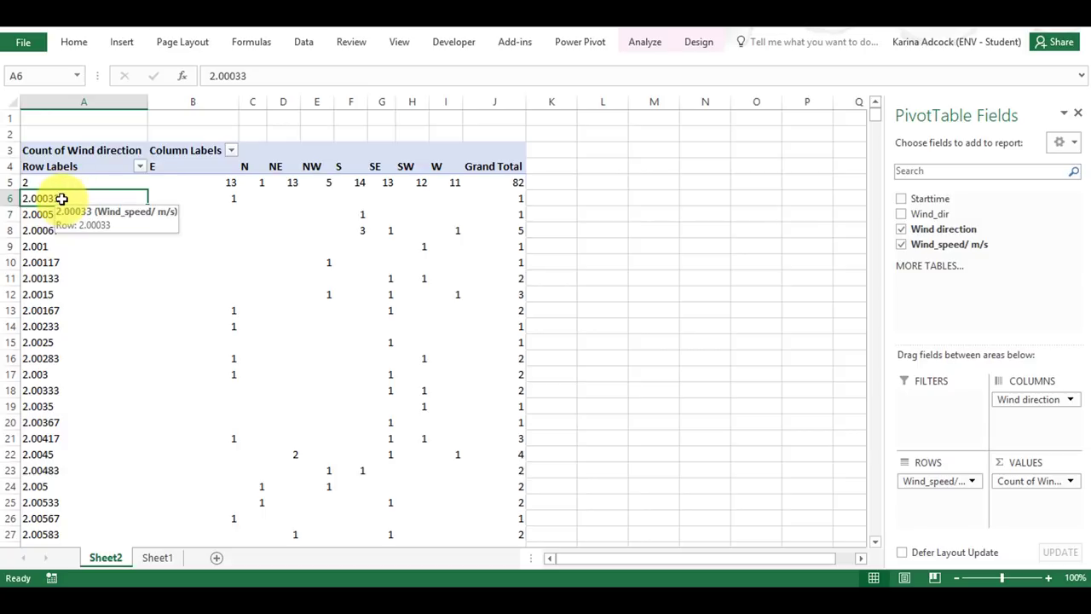
right_click(62, 201)
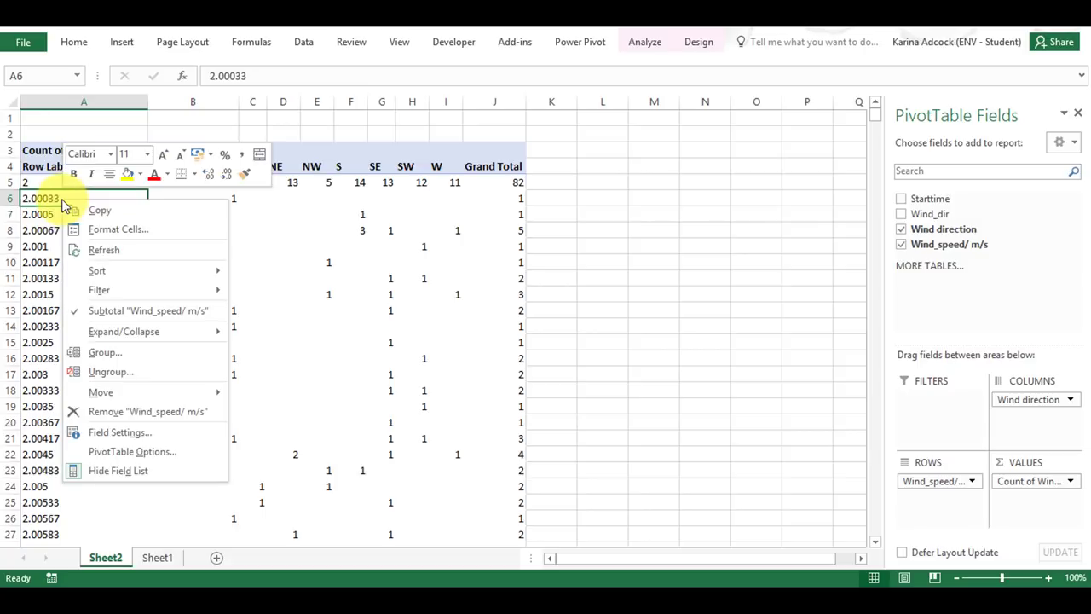
left_click(118, 356)
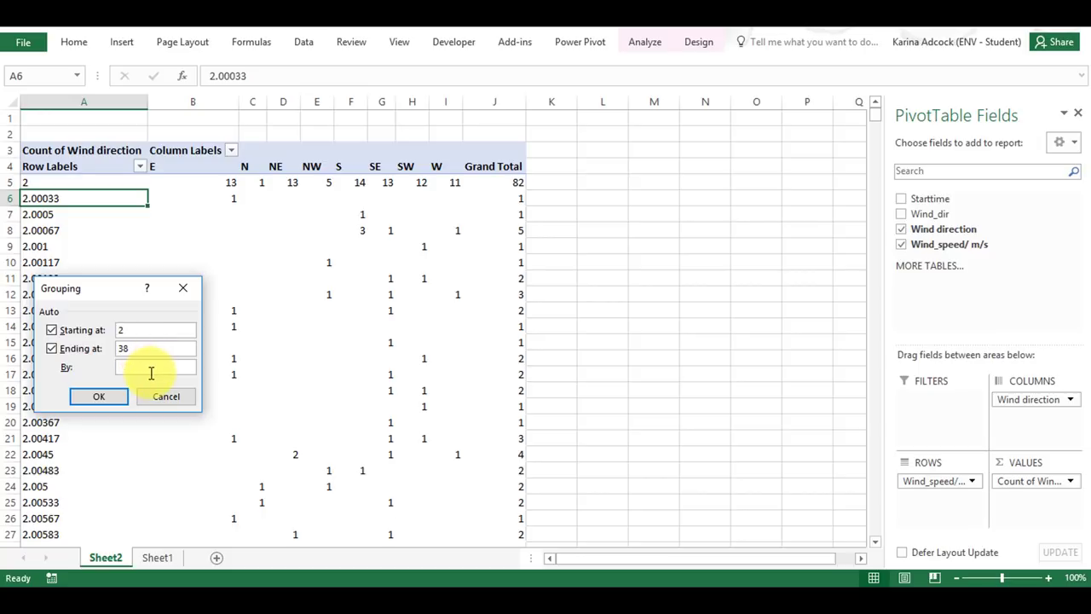
left_click(102, 394)
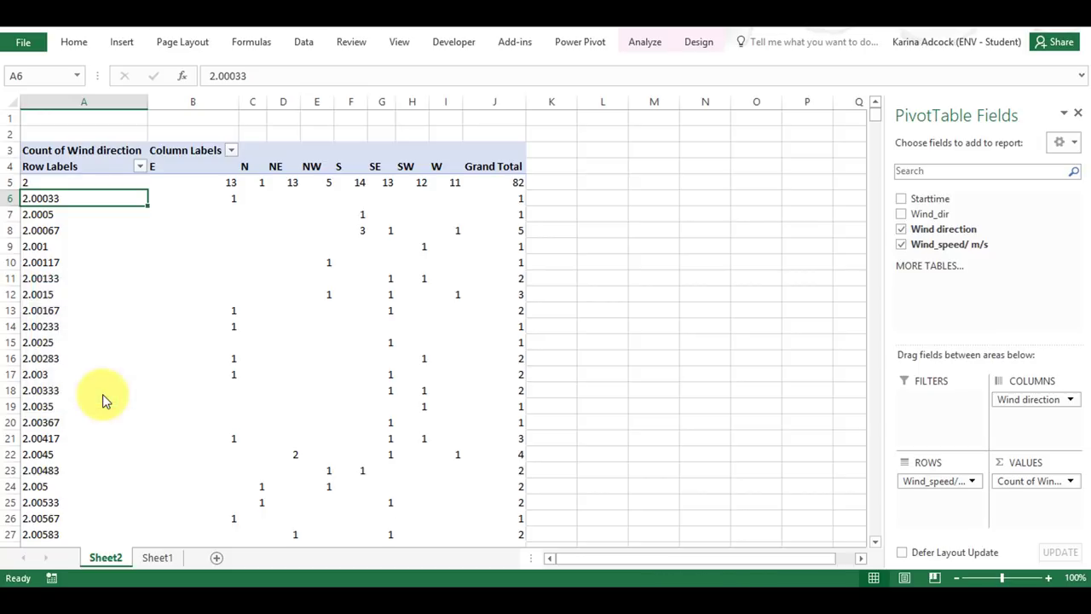
Show the pivot values as % of Grand Total.
left_click(254, 214)
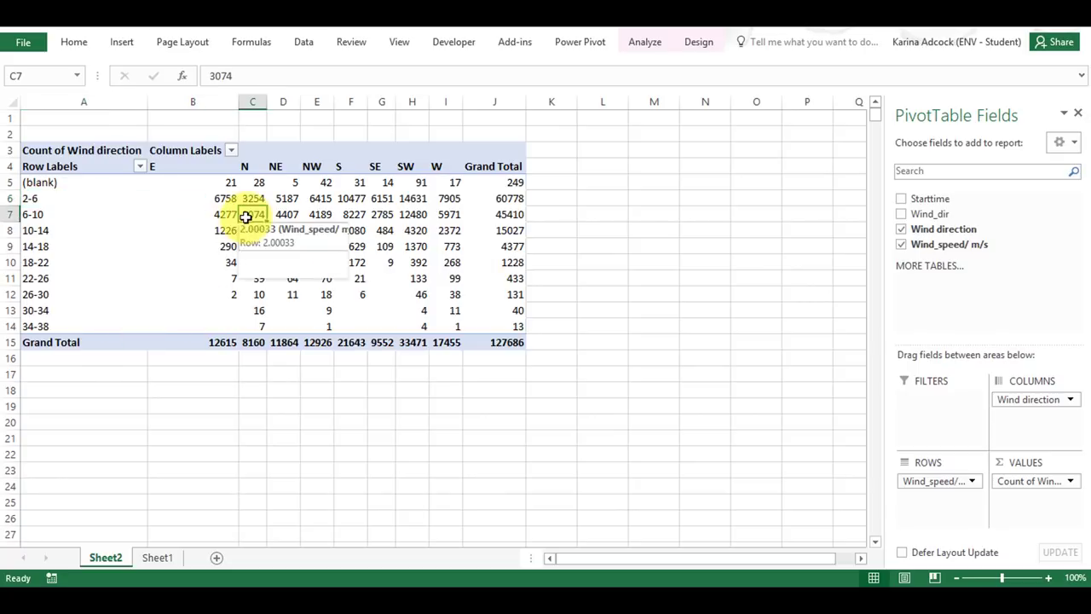
right_click(256, 214)
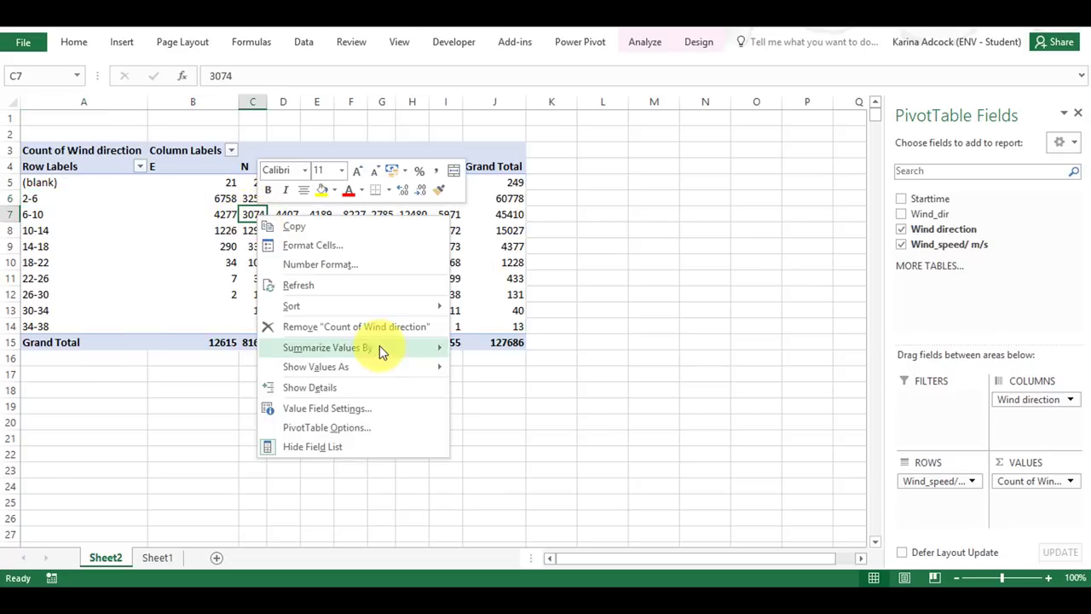
mouse_move(350, 367)
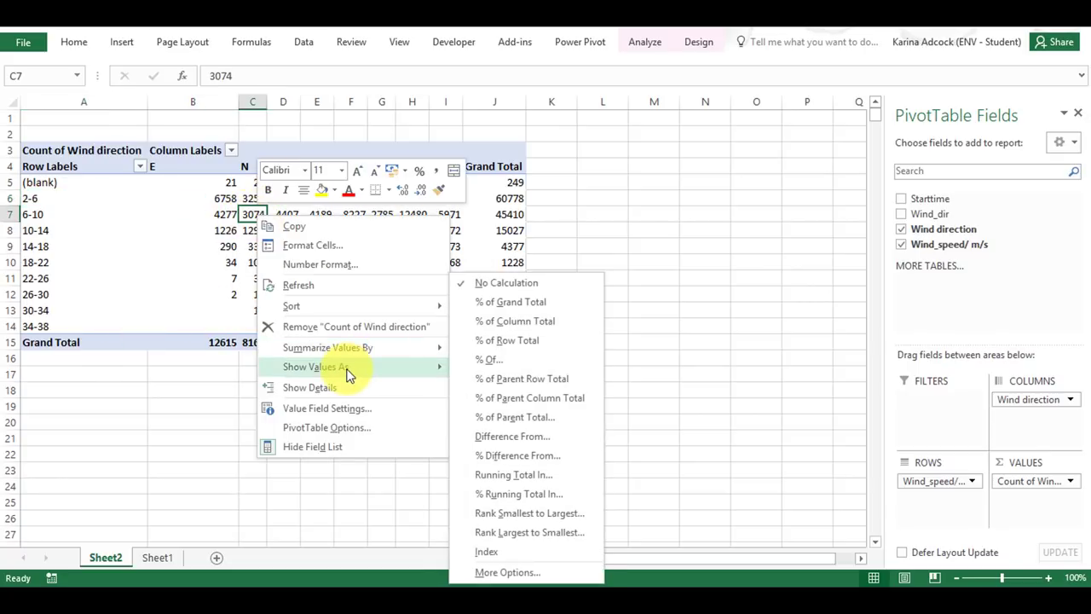
left_click(547, 301)
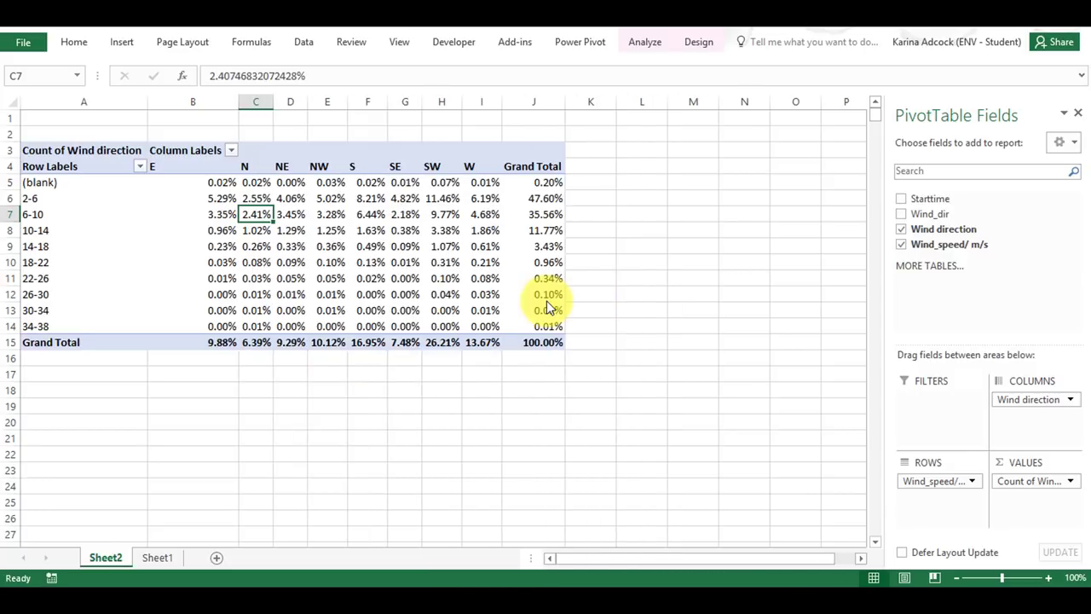
left_click(293, 375)
Copy the whole pivot table and paste it as values at A17.
left_click(63, 152)
key("ctrl+a")
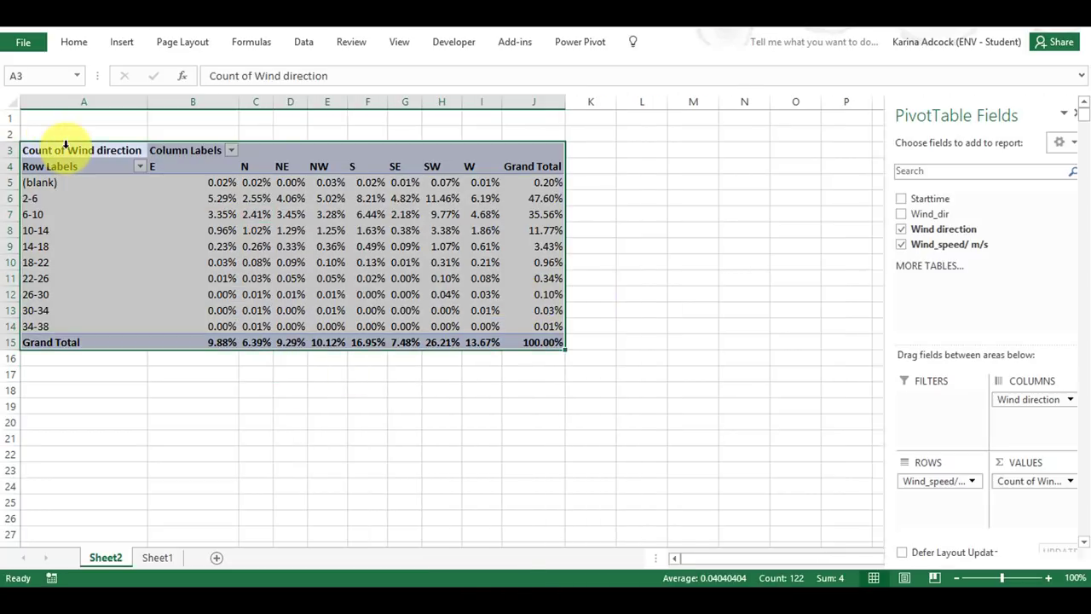
key("ctrl+c")
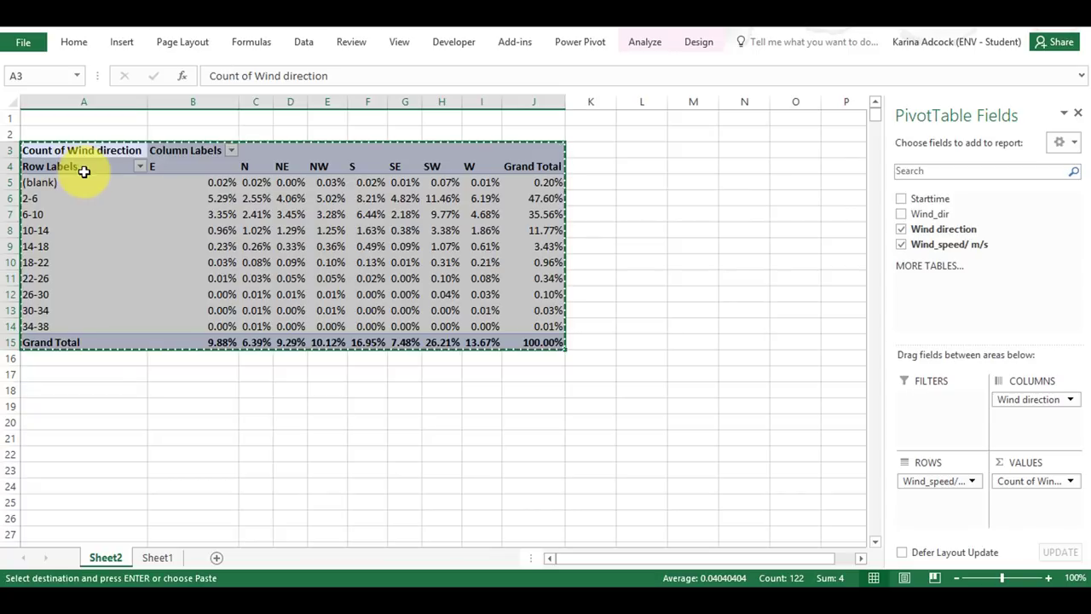
left_click(87, 371)
right_click(87, 372)
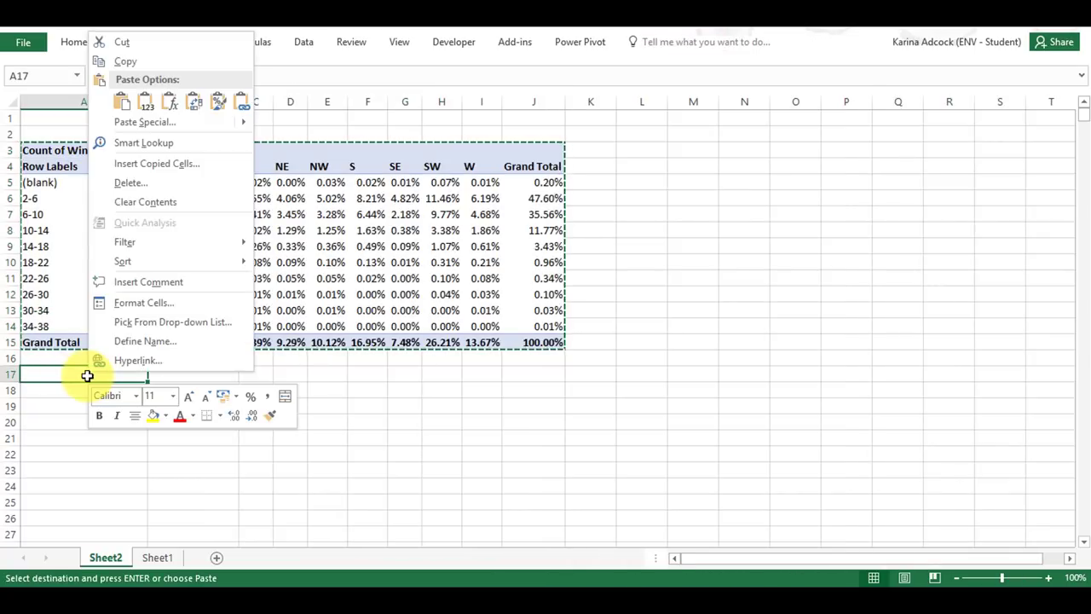
left_click(143, 100)
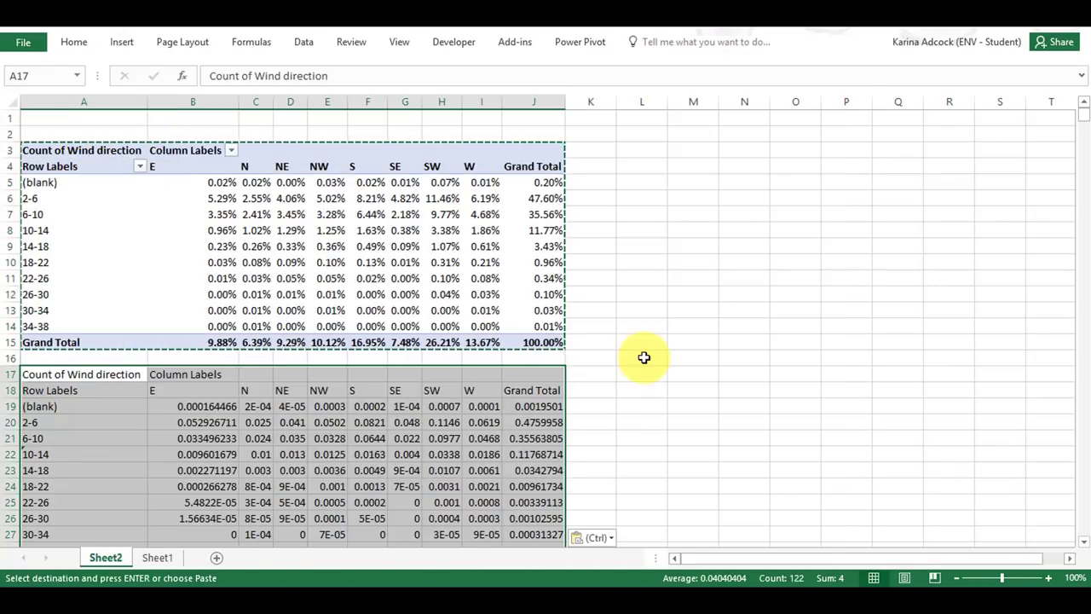
left_click(642, 356)
Copy the pasted direction header row to row 31.
scroll(633, 336, "down", 4)
left_click_drag(48, 197, 474, 200)
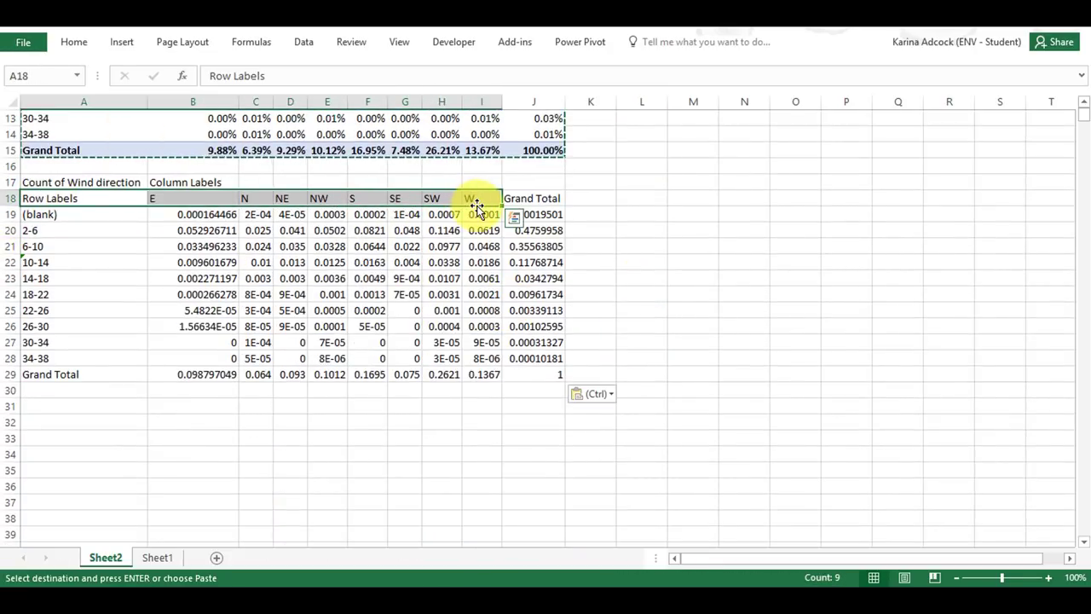
key("ctrl+c")
left_click(72, 411)
key("ctrl+v")
Copy the speed bins 2-6 through 14-18 into A32:A35.
left_click_drag(40, 232, 103, 264)
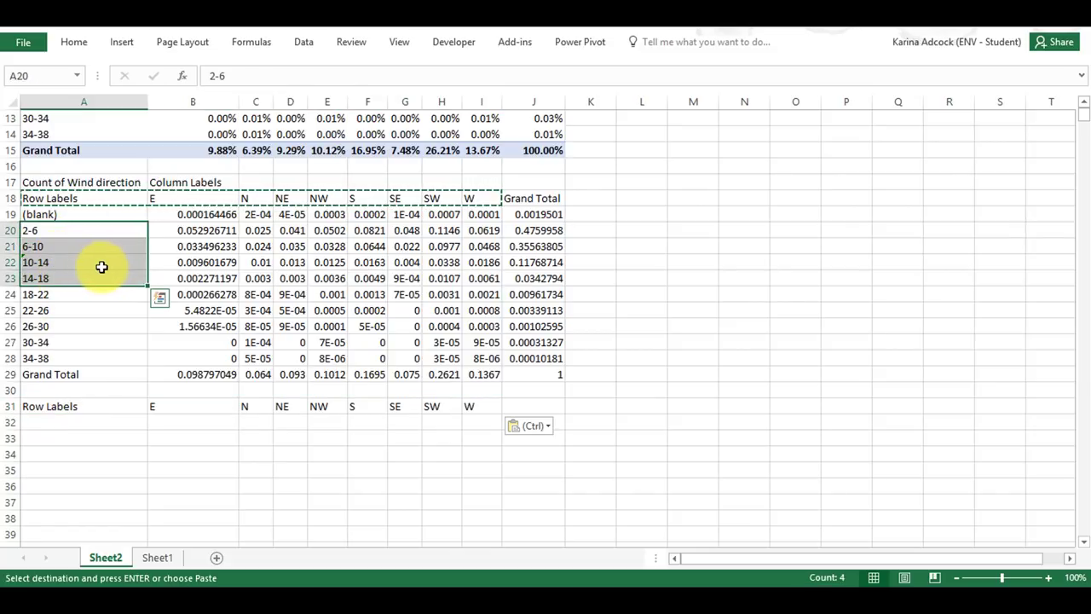
key("ctrl+c")
left_click(57, 425)
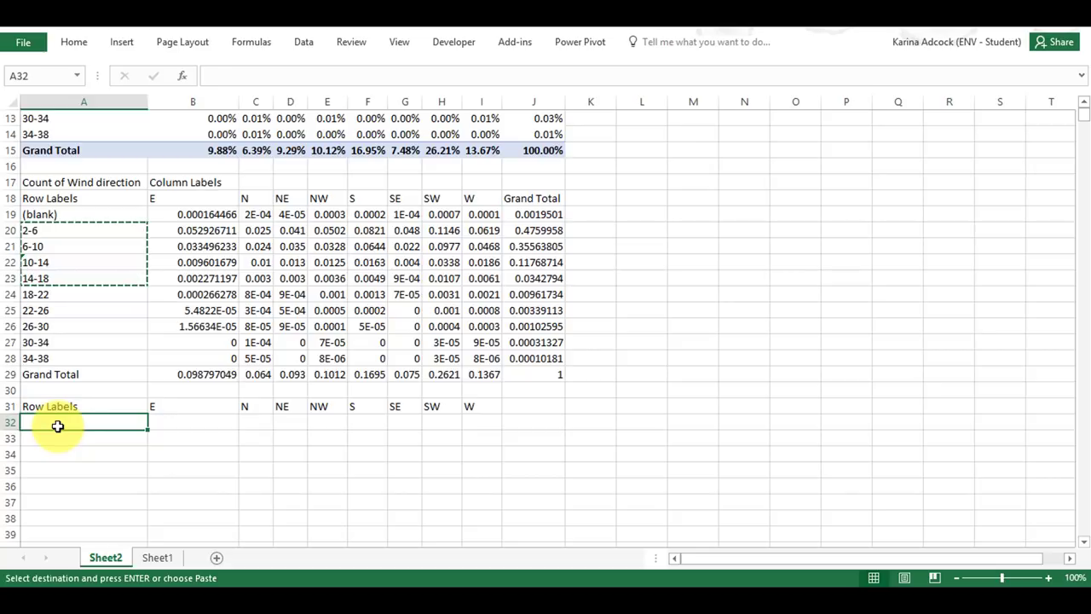
key("ctrl+v")
Review the higher speed bins and enter '>18' as the last label in A36.
left_click(77, 343)
left_click(114, 209)
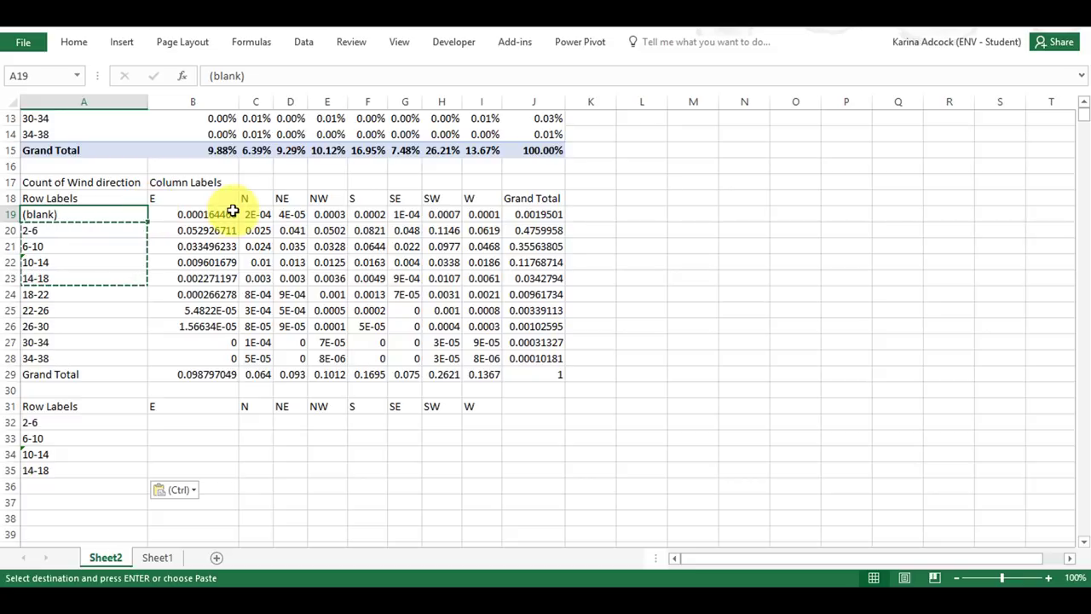
scroll(224, 232, "down", 1)
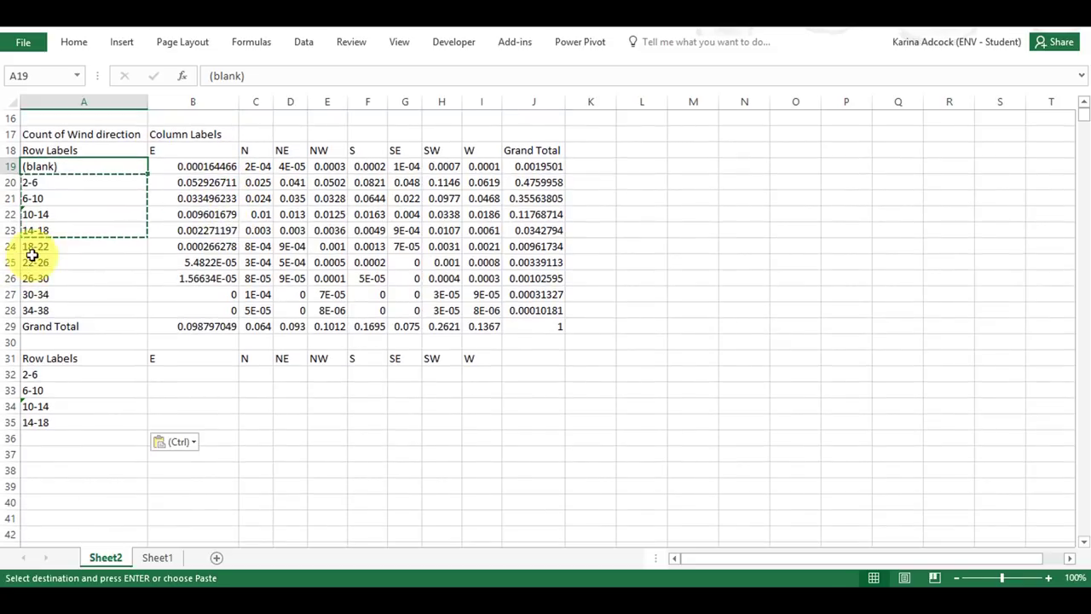
left_click_drag(153, 248, 483, 311)
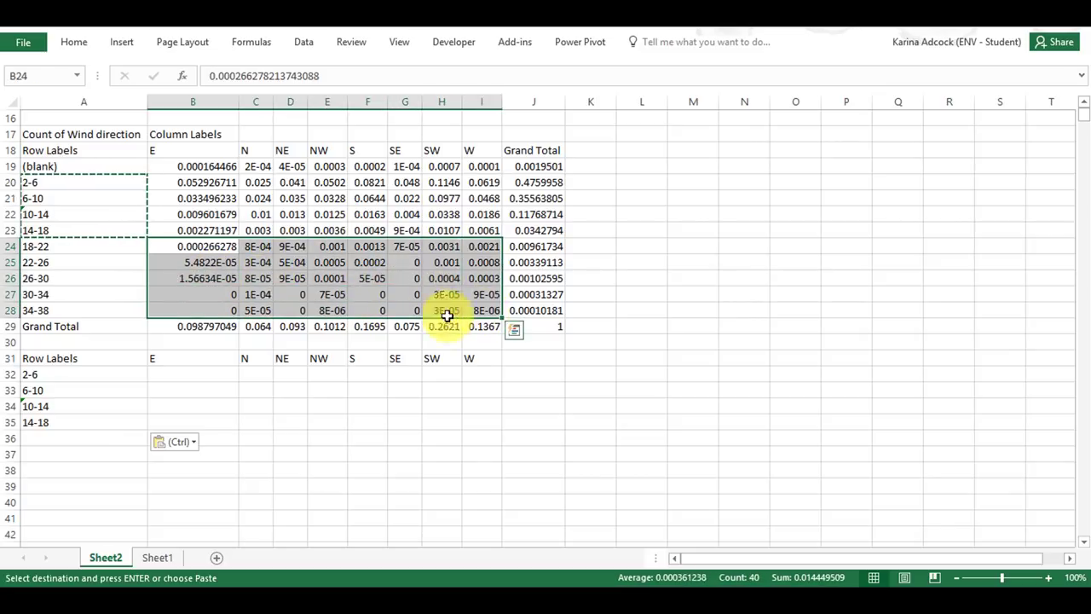
left_click(75, 438)
type(">")
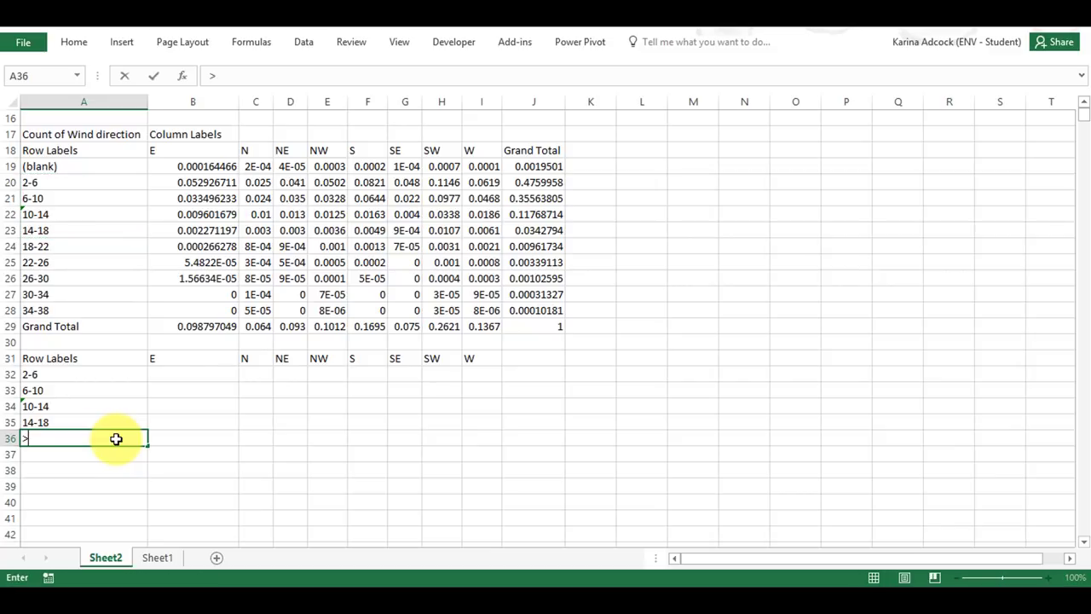
type("18")
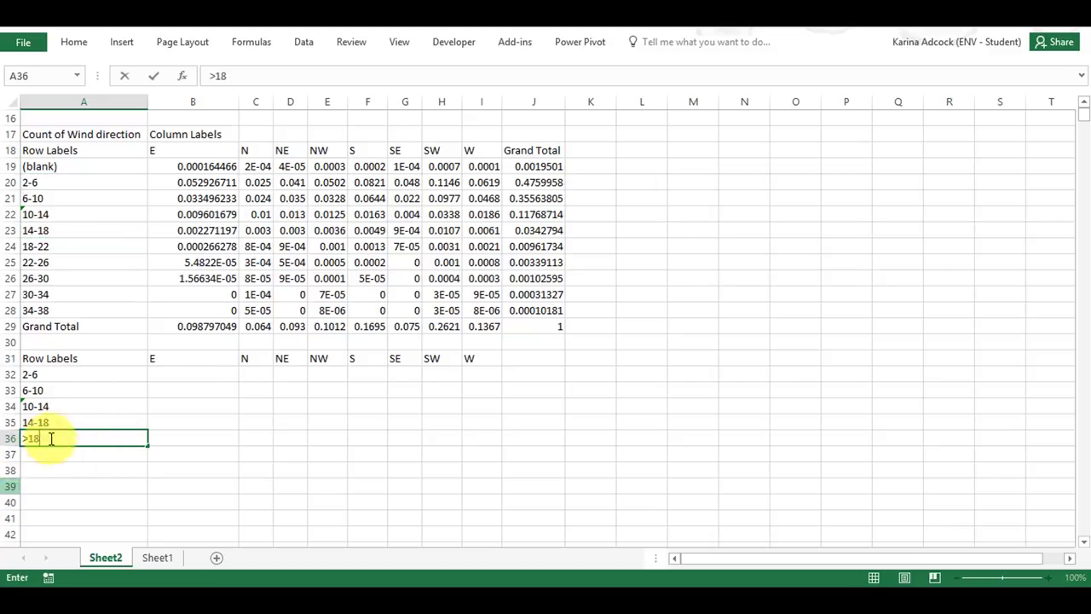
left_click(178, 372)
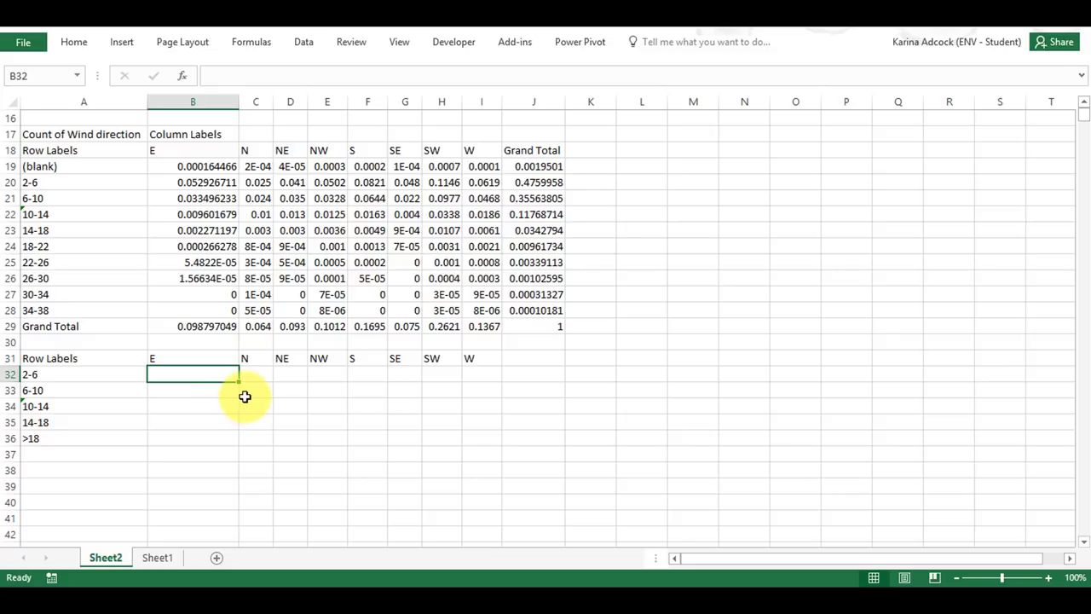
Enter =B20 in B32 and fill it across to the W column.
type("=")
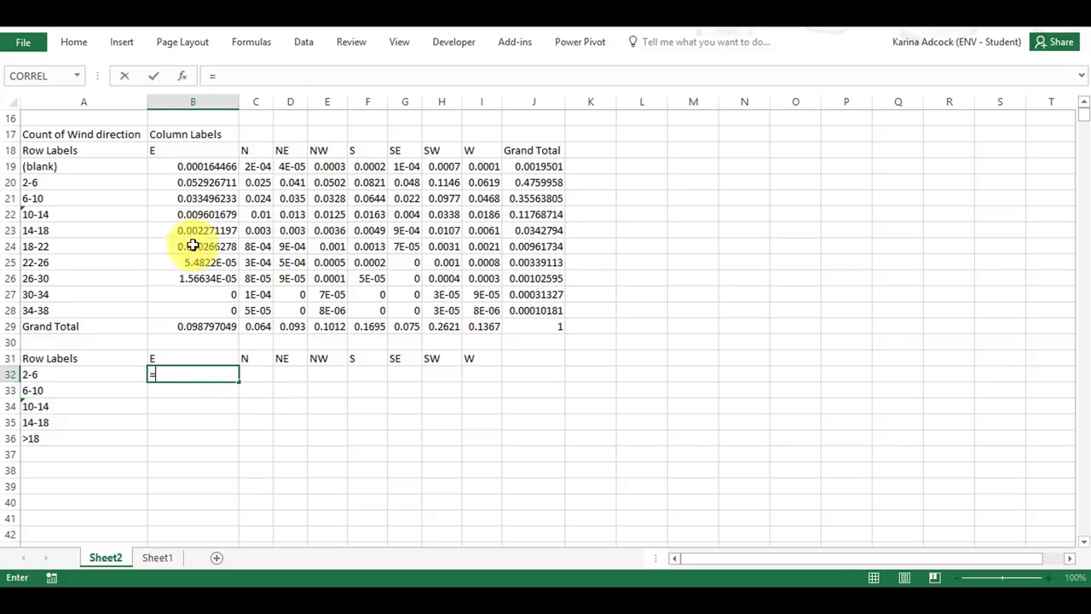
left_click(171, 185)
key("Return")
left_click(196, 372)
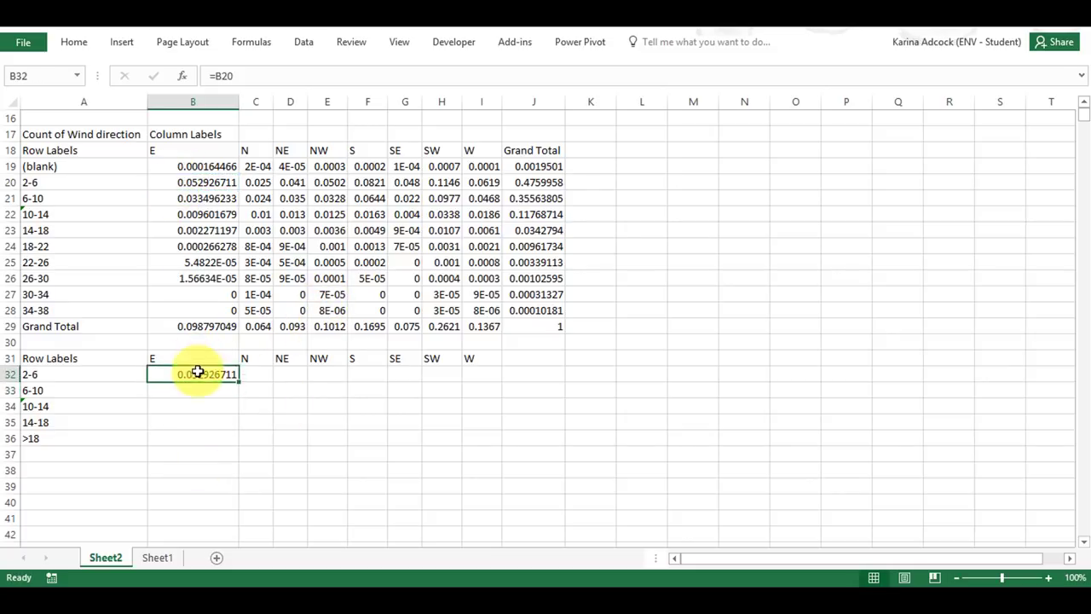
left_click_drag(239, 381, 487, 379)
Enter the cumulative formula =B32+B21 in B33 and fill it across and down to row 35.
left_click(177, 390)
type("=")
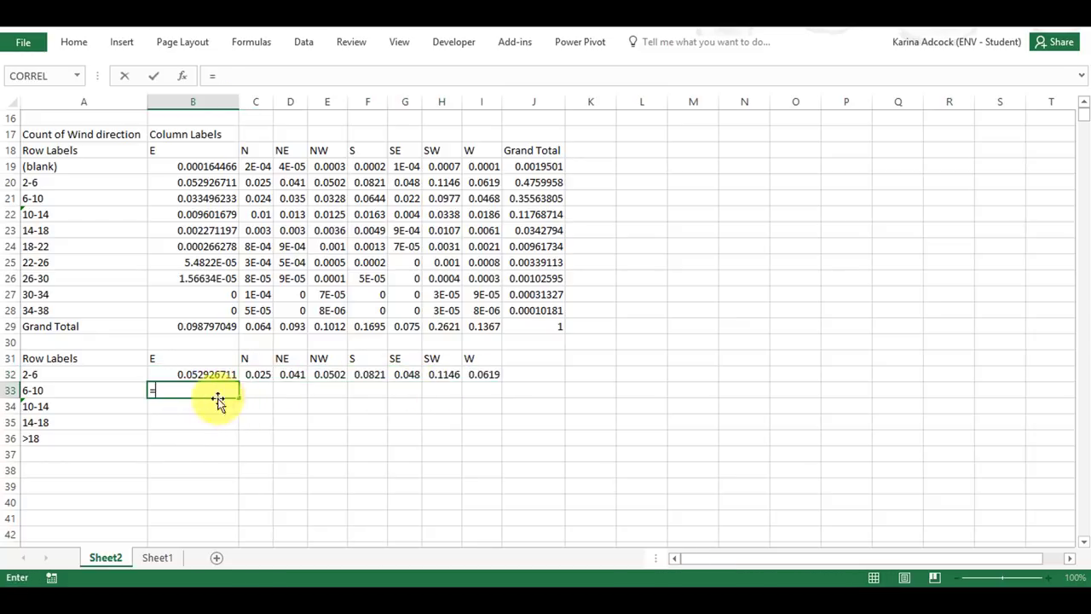
left_click(199, 375)
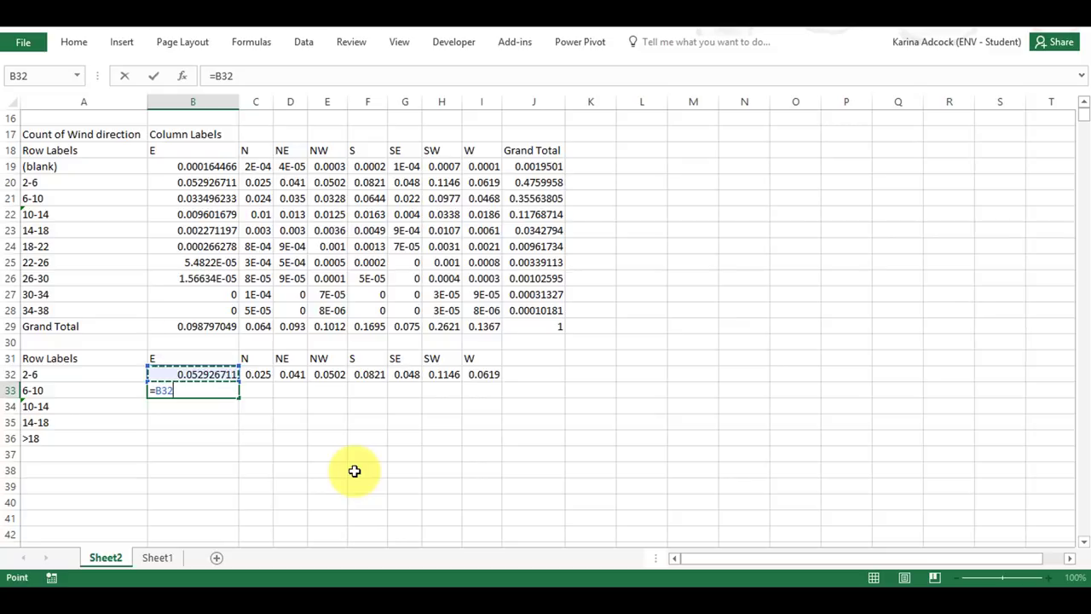
left_click(187, 194)
key("Return")
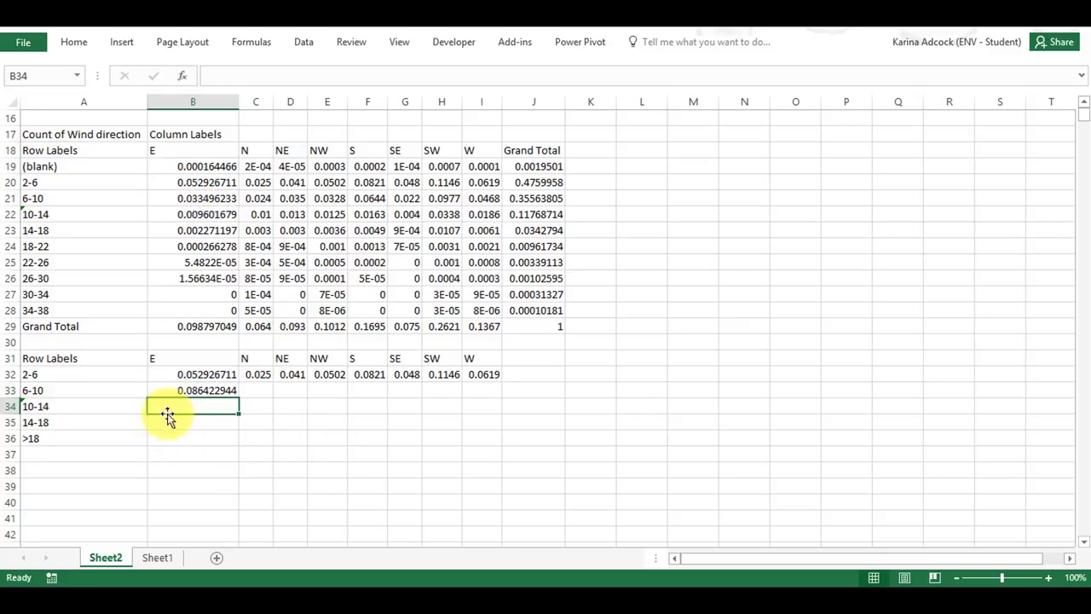
left_click(187, 390)
left_click_drag(238, 397, 499, 437)
Enter =B35+SUM(B24:B28) in B36 for >18 and fill it across to W.
left_click(211, 442)
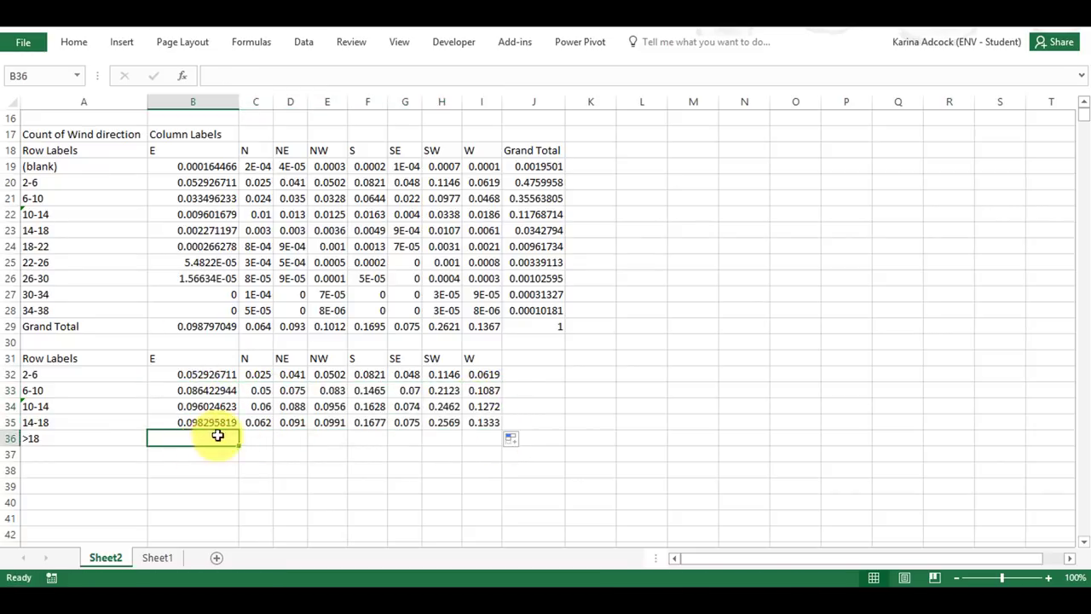
type("=")
left_click(206, 422)
type("+sum")
key("Tab")
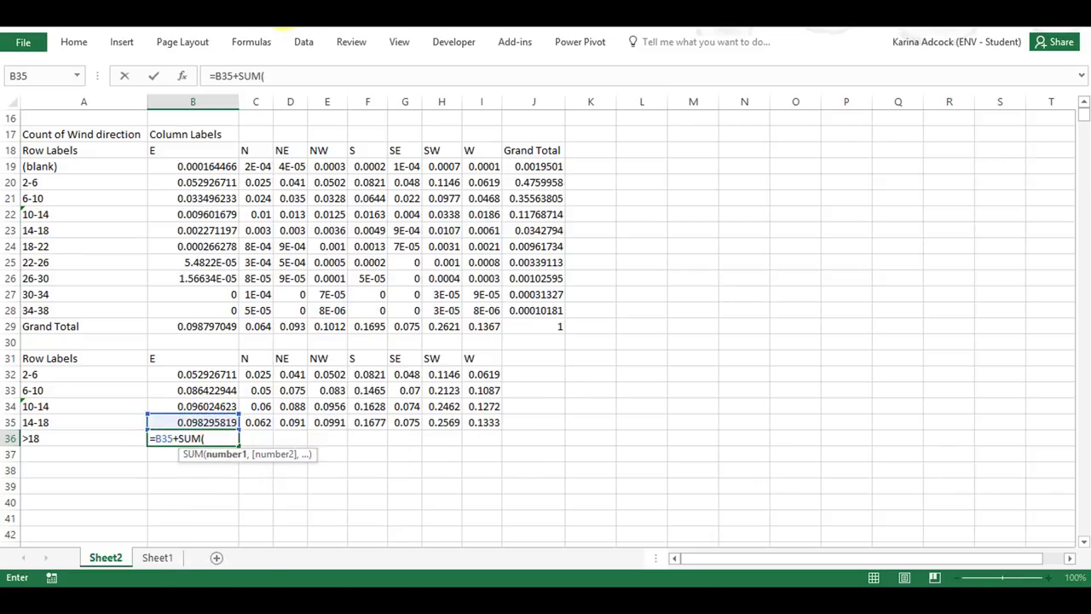
left_click_drag(195, 247, 218, 311)
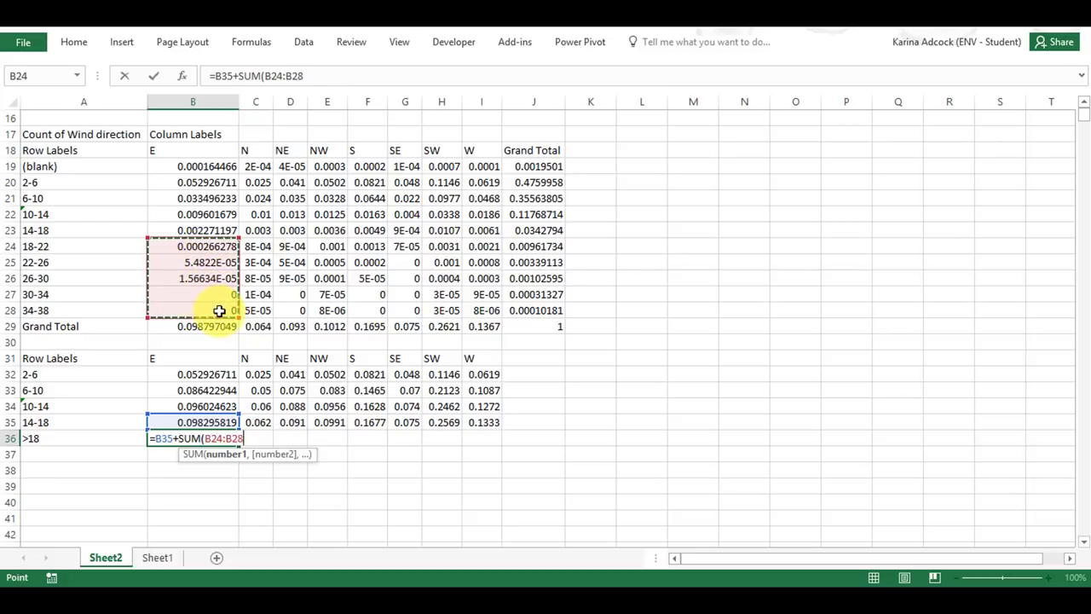
type(")")
key("Return")
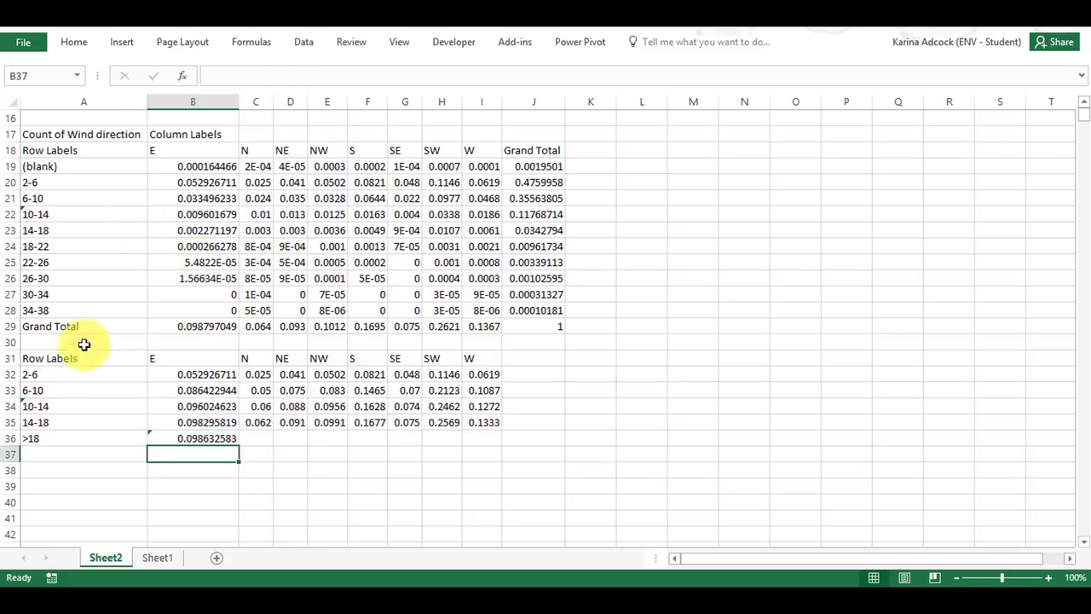
left_click(220, 439)
left_click_drag(239, 444, 541, 455)
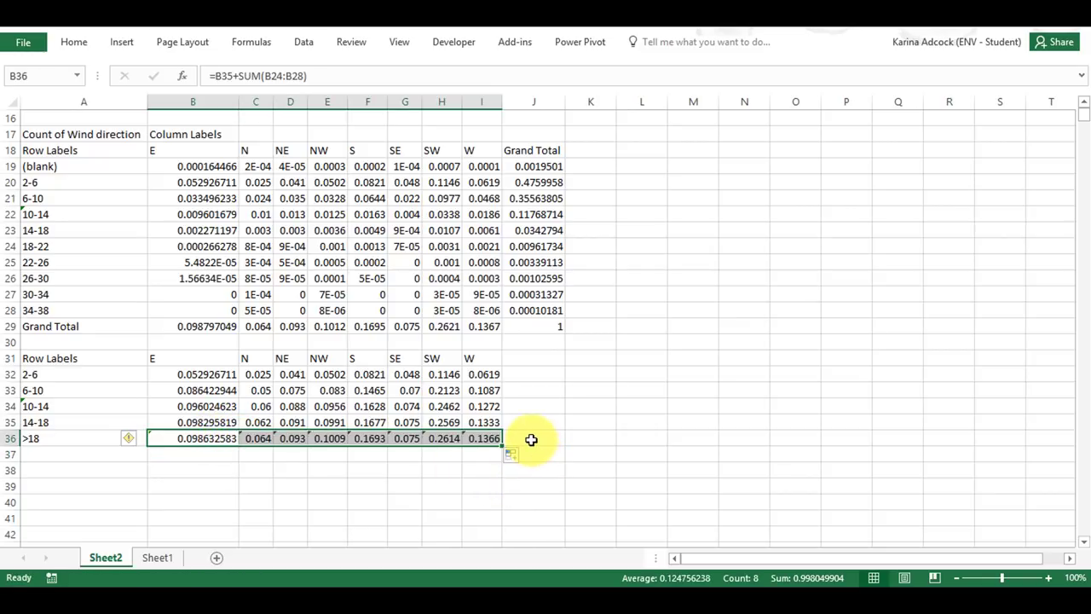
Add a check total in J36 summing B36:I36 plus the blank row's grand total J19.
left_click(531, 439)
type("=")
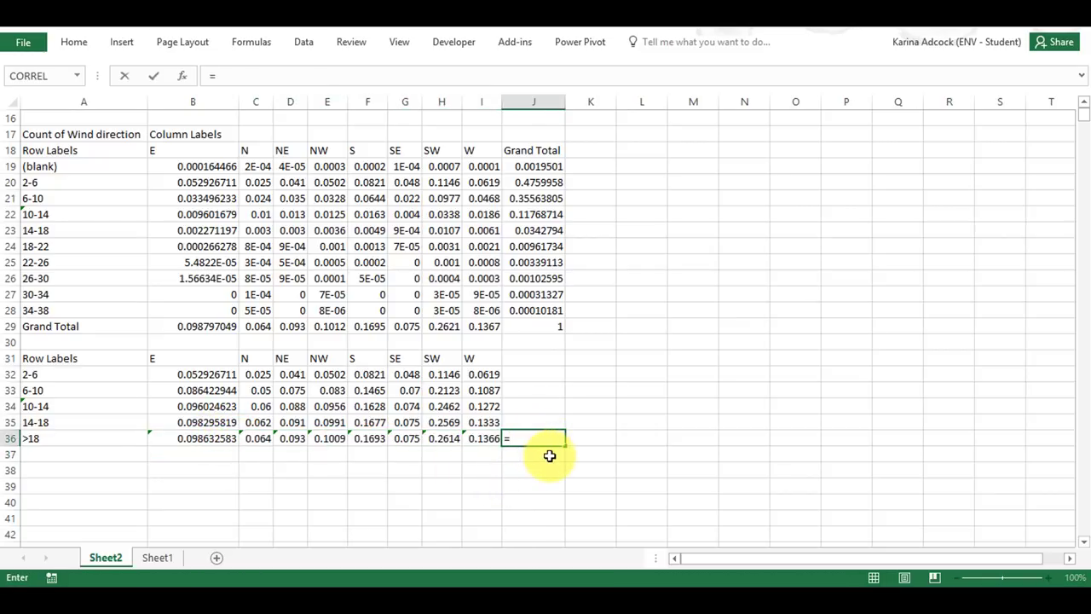
type("sum")
key("Tab")
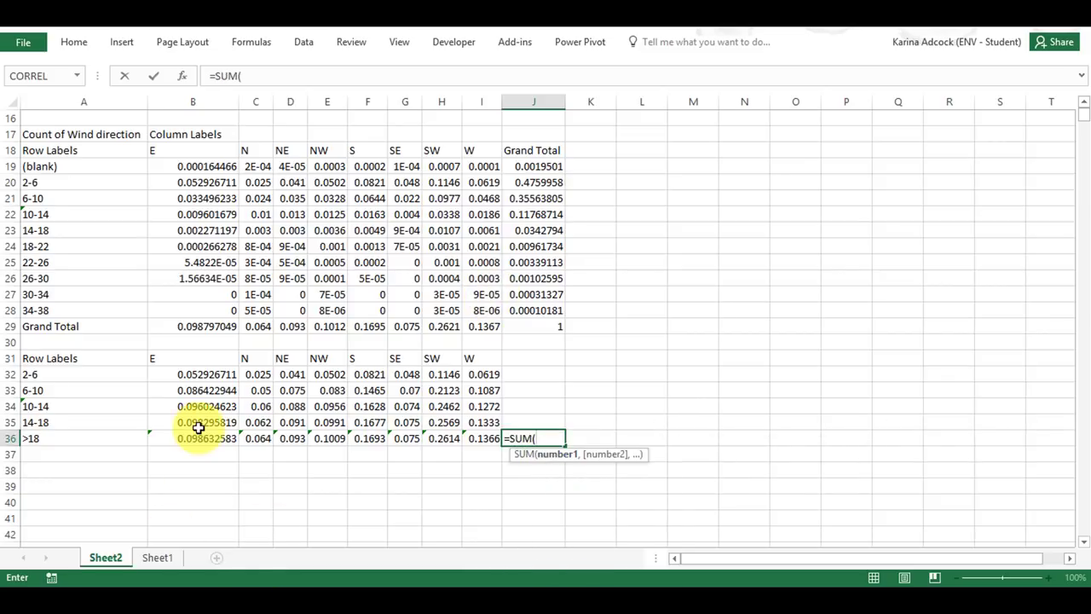
left_click_drag(207, 435, 486, 436)
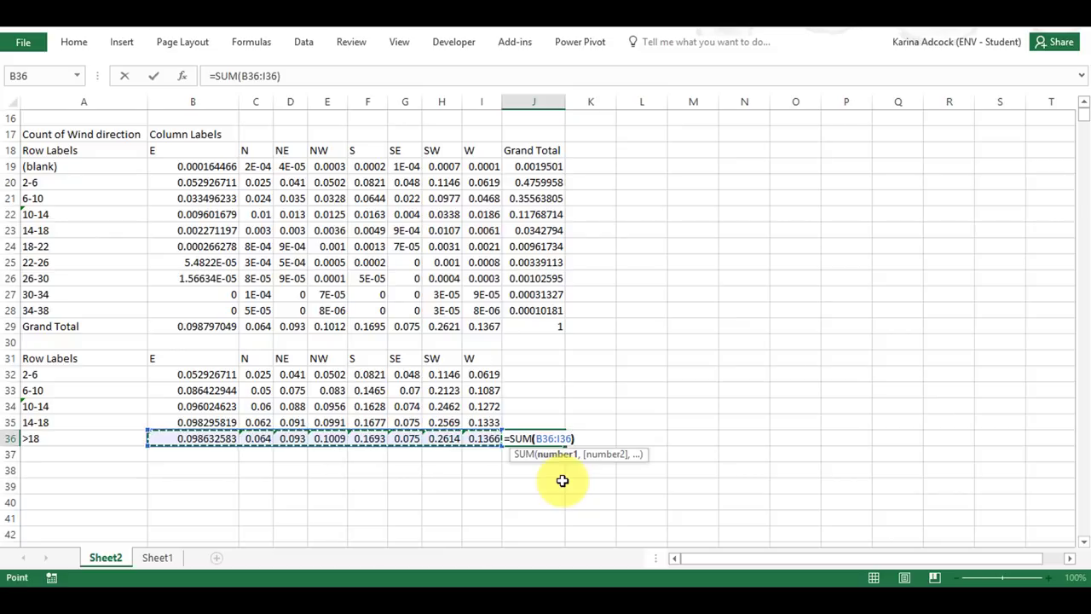
type(")")
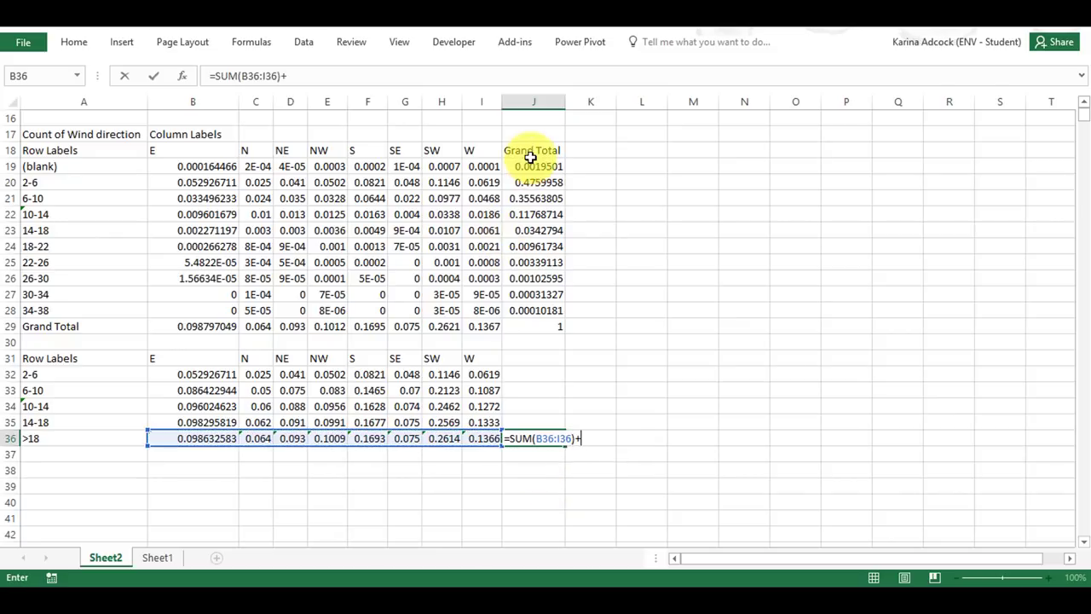
type("+")
left_click(531, 163)
key("Return")
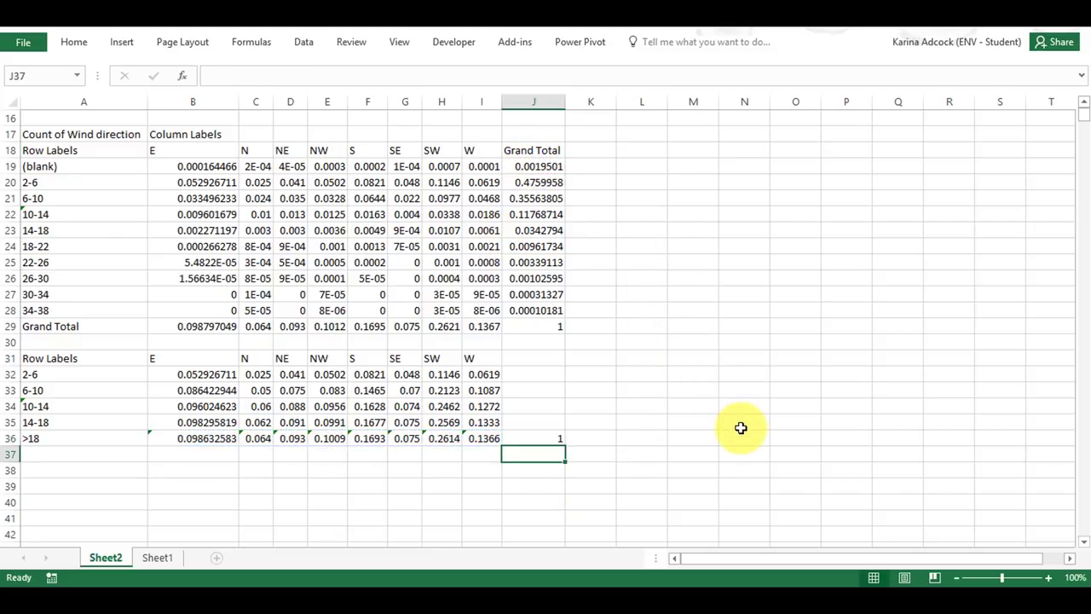
left_click(629, 421)
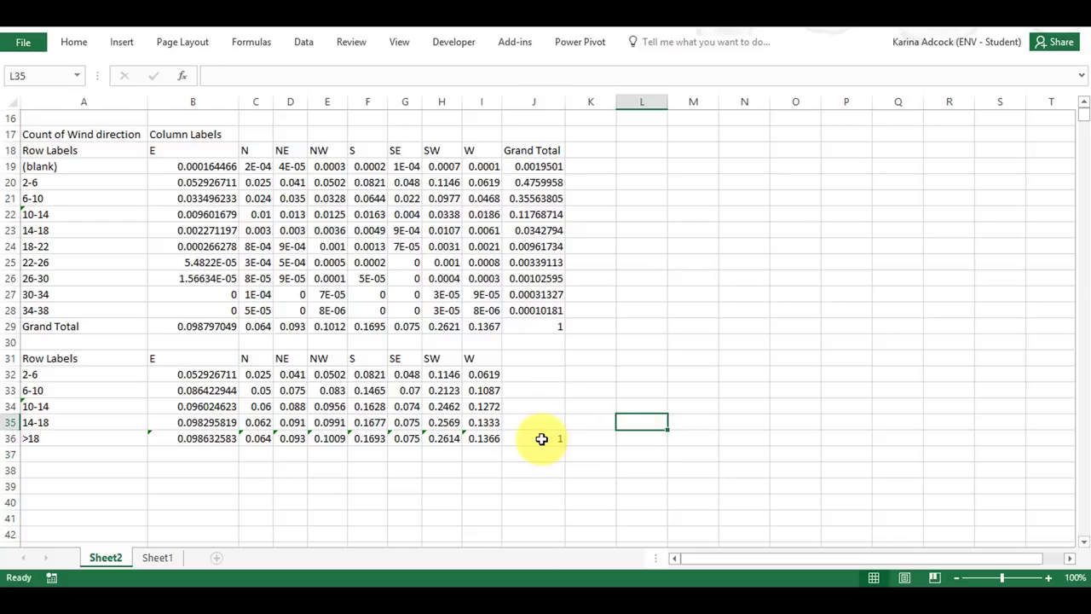
left_click(541, 438)
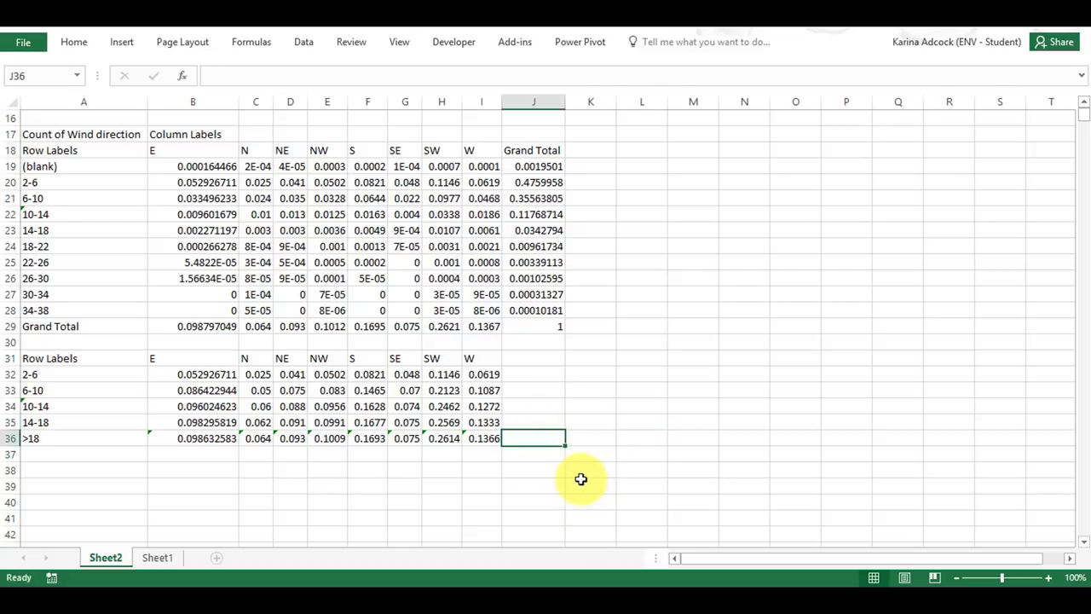
left_click(335, 487)
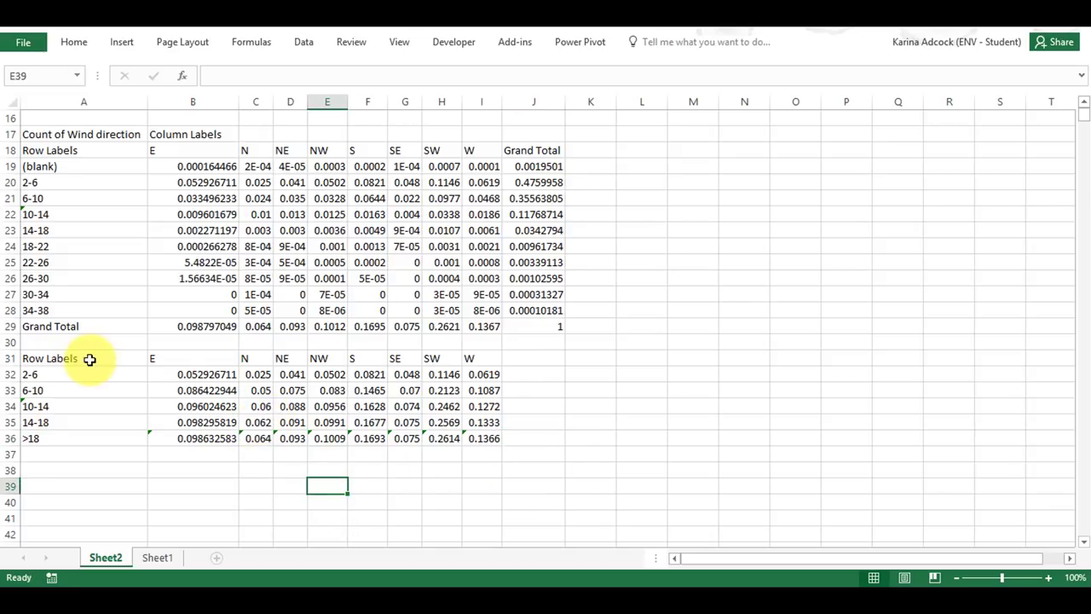
Convert the cumulative table A31:I36 to plain values in place.
left_click_drag(79, 365, 490, 440)
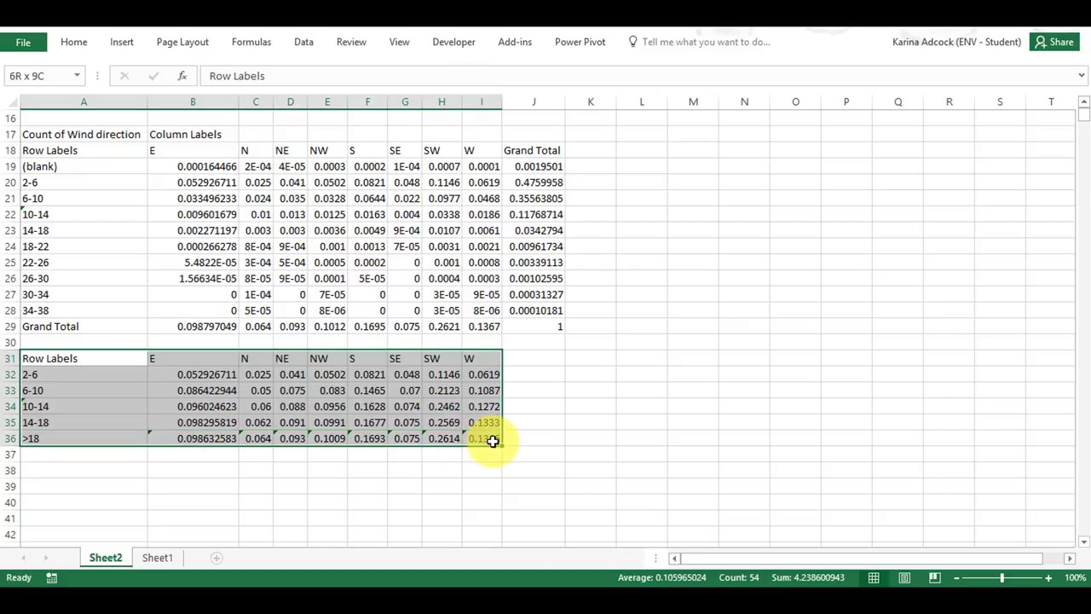
key("ctrl+c")
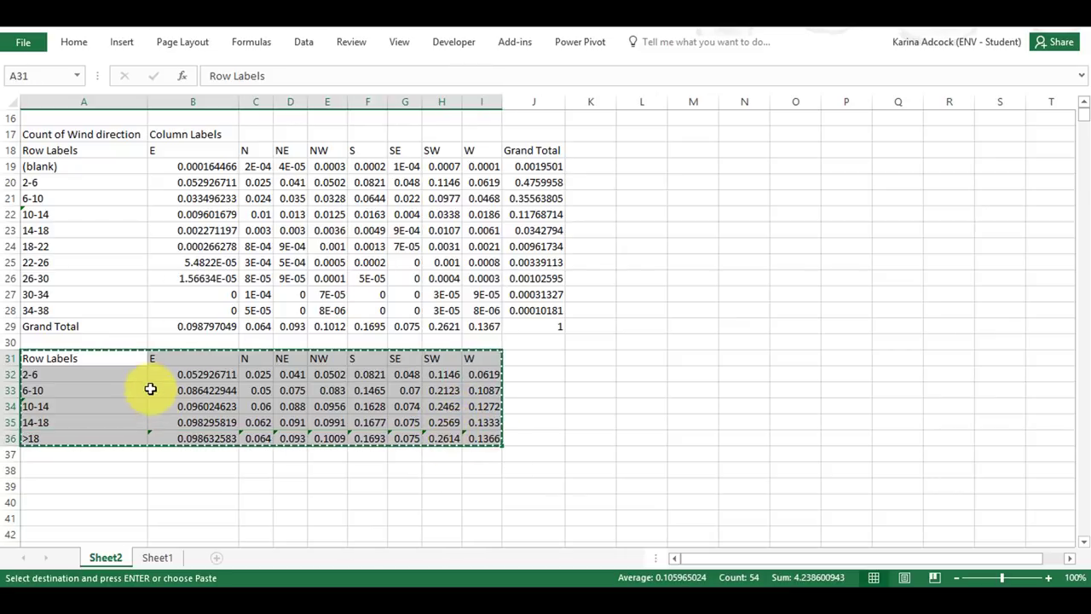
right_click(140, 381)
left_click(195, 104)
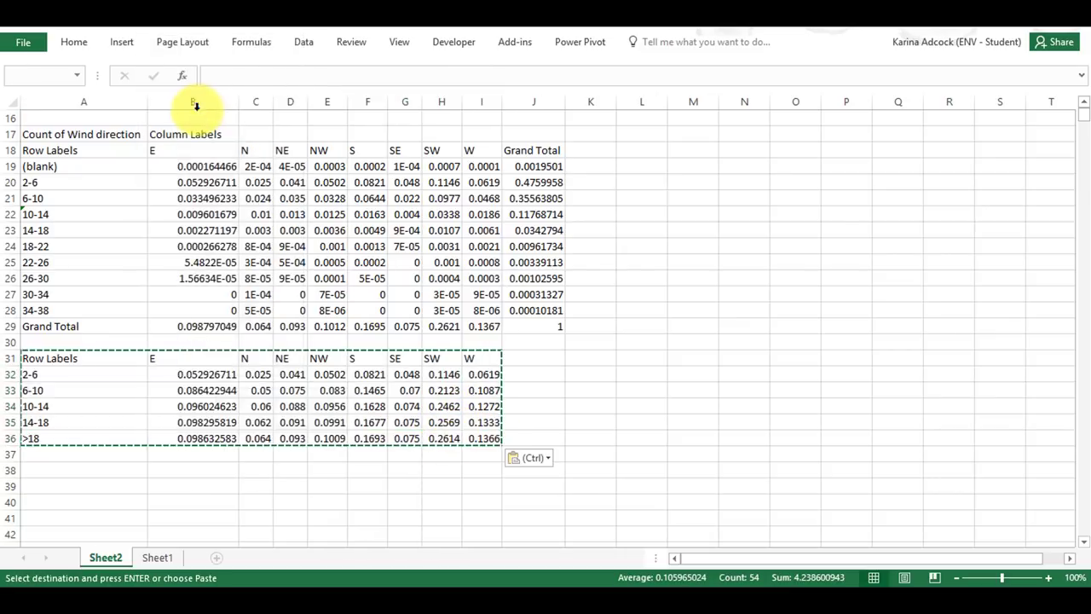
left_click(201, 483)
key("Escape")
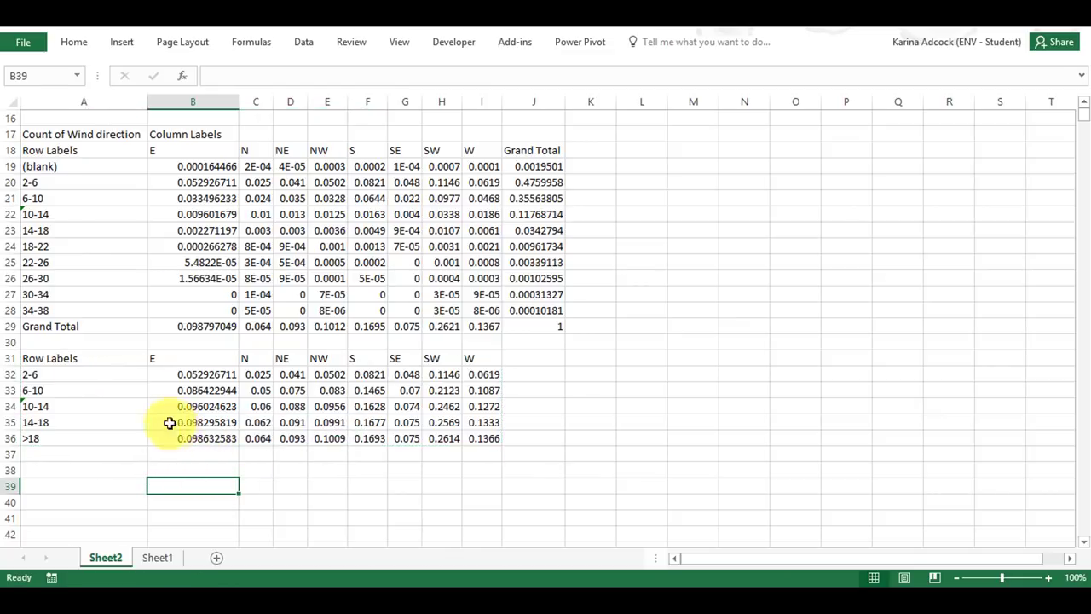
scroll(179, 417, "down", 2)
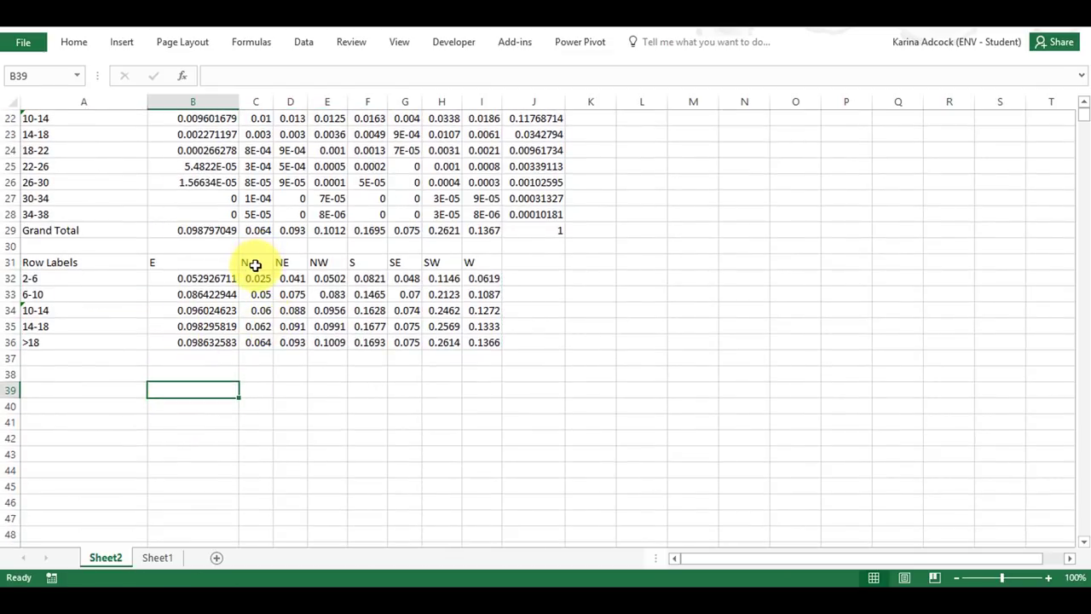
Move the N, NE, E, SE and S columns into compass order starting at B38.
left_click_drag(254, 266, 287, 341)
left_click_drag(275, 254, 258, 378)
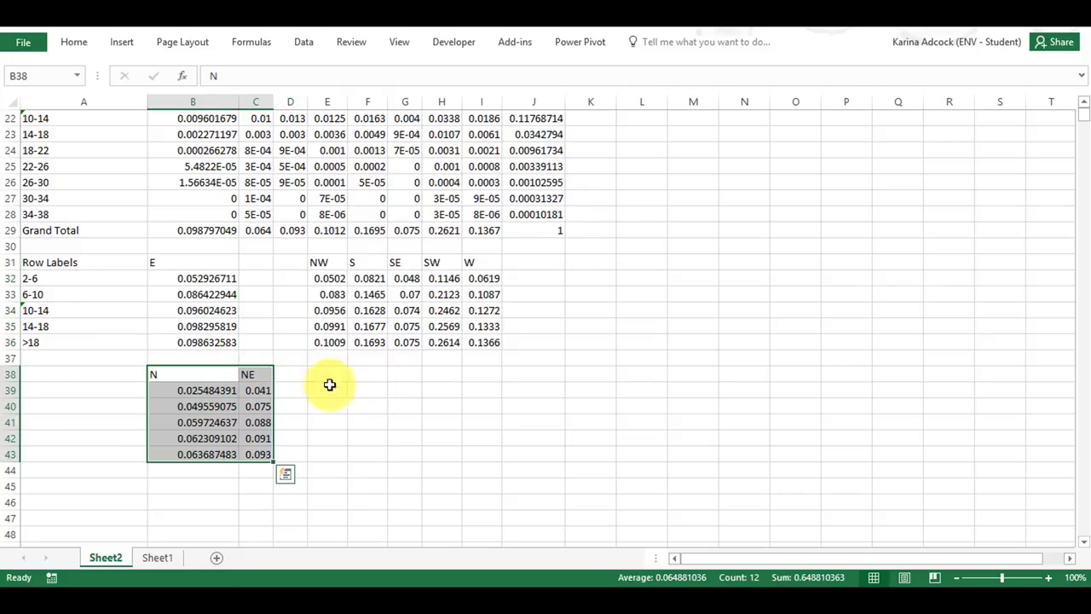
left_click(288, 376)
left_click_drag(174, 262, 195, 342)
left_click_drag(179, 255, 291, 376)
left_click_drag(396, 262, 407, 343)
left_click_drag(400, 257, 321, 379)
left_click_drag(361, 261, 373, 342)
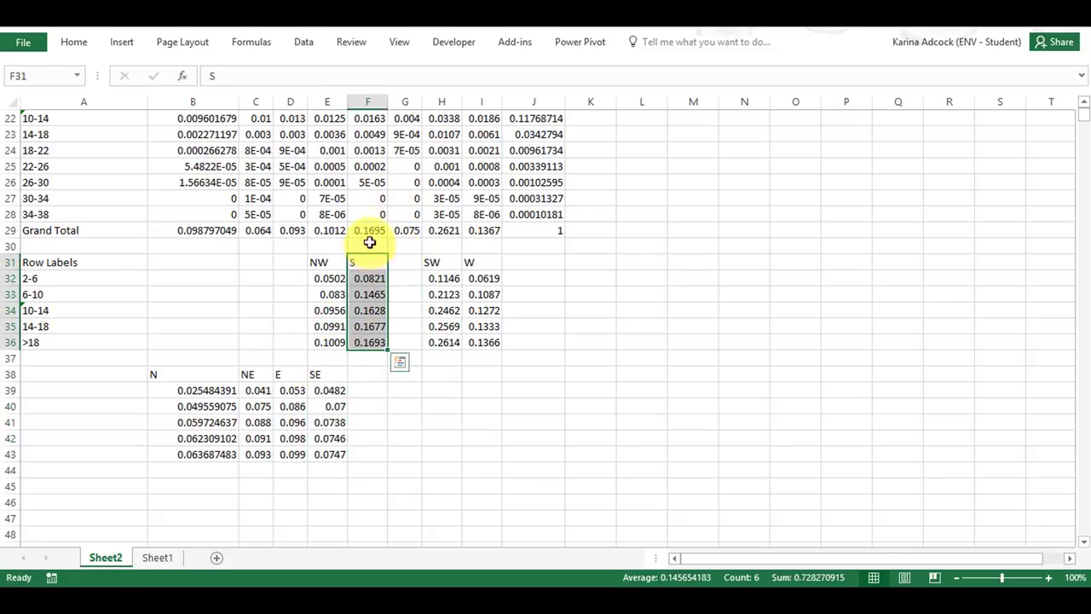
left_click_drag(368, 250, 359, 382)
Place SW, W and NW after S, then move the reordered block back beside the speed bands.
left_click_drag(441, 260, 487, 342)
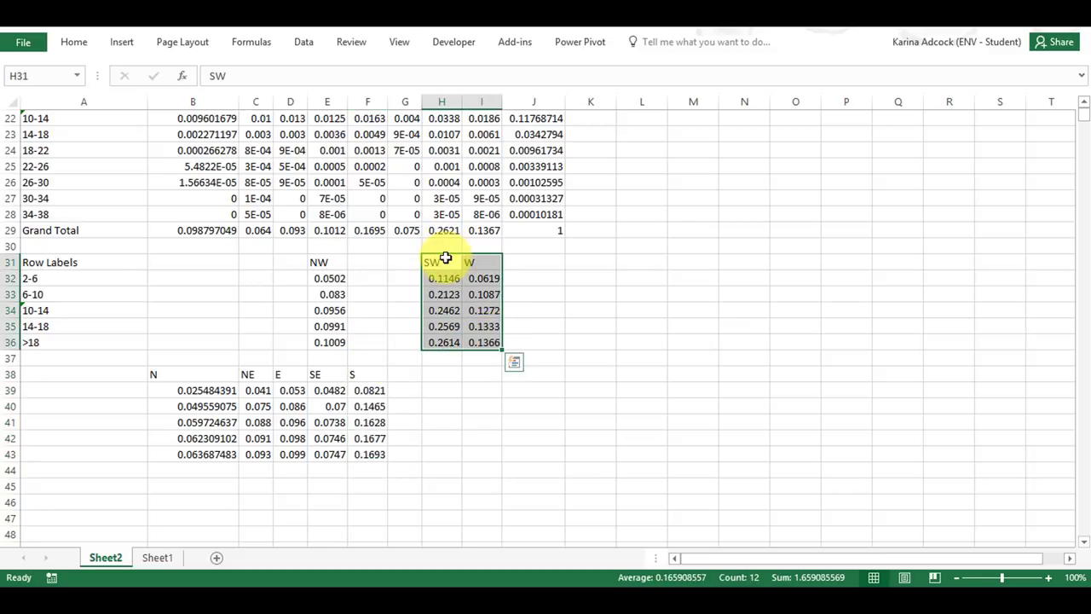
left_click_drag(446, 256, 450, 263)
left_click_drag(427, 372, 402, 388)
left_click_drag(316, 264, 319, 337)
left_click_drag(347, 273, 492, 380)
left_click_drag(482, 454, 197, 260)
left_click(183, 402)
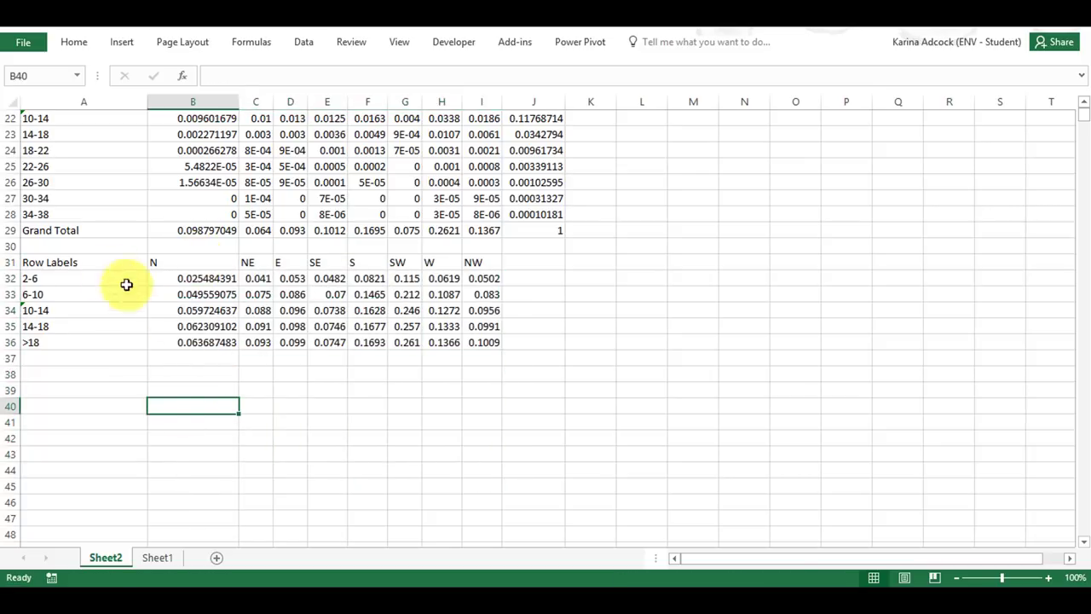
left_click_drag(94, 260, 478, 341)
Insert a Filled Radar chart of the table and move it right of the data.
left_click(122, 42)
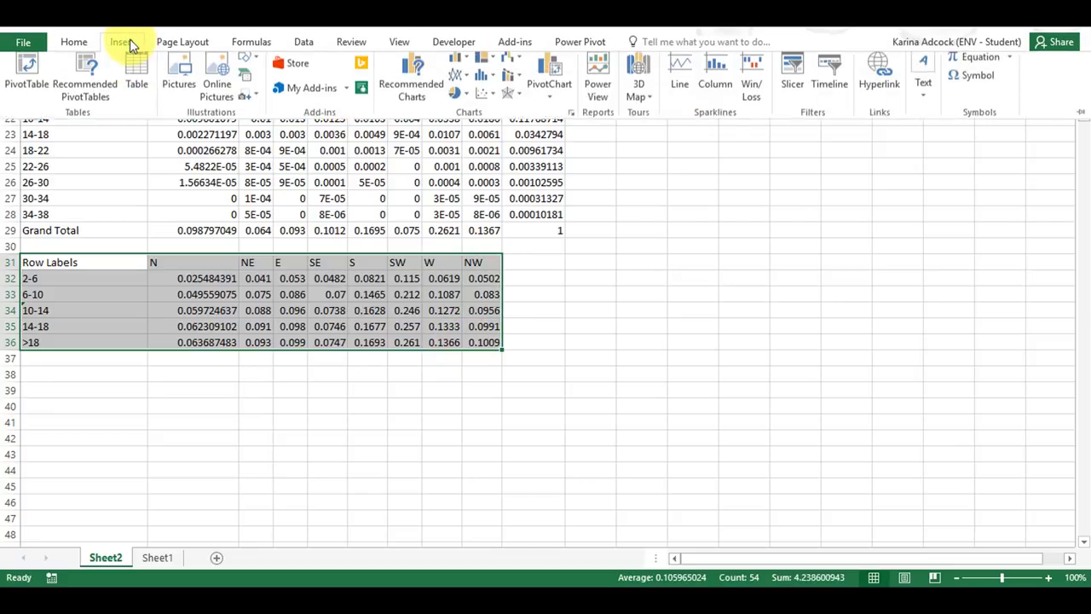
left_click(511, 102)
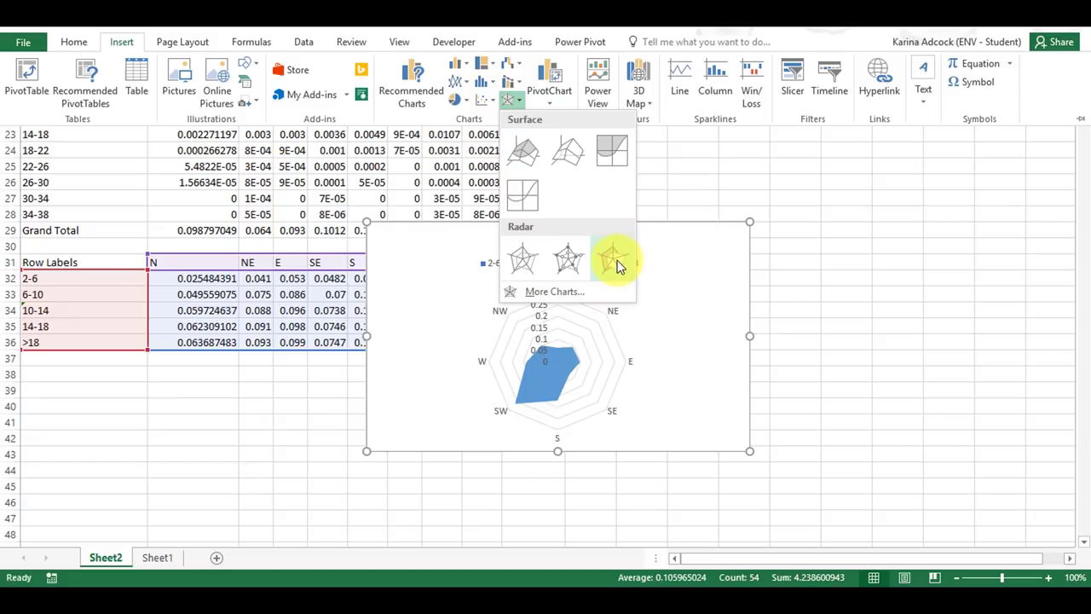
left_click(617, 261)
left_click_drag(600, 234, 878, 170)
Remove all five speed-bin series, 2-6 through >18, in Select Data Source.
right_click(877, 167)
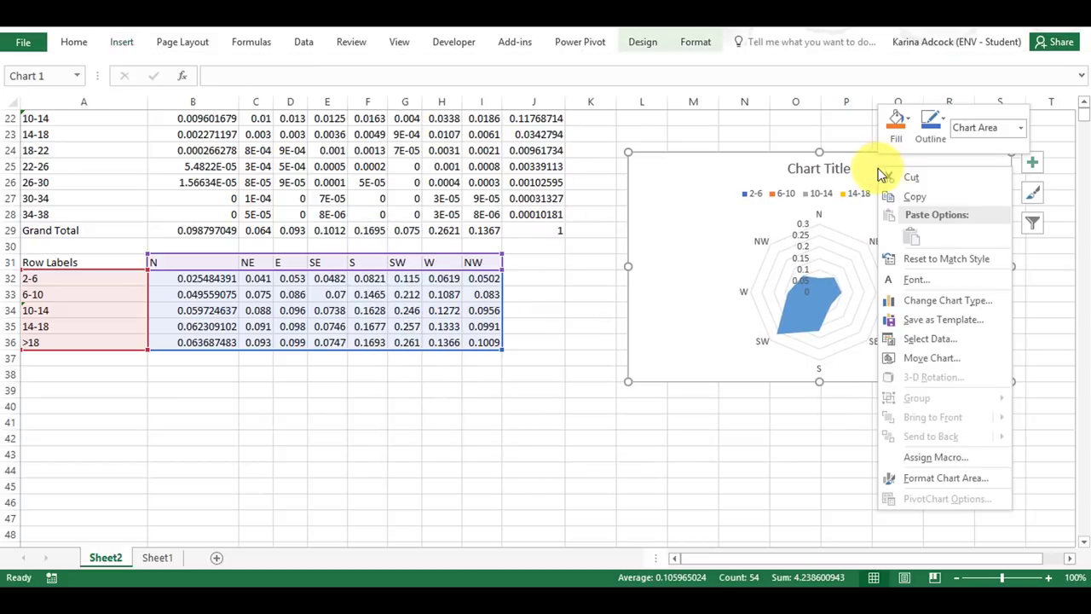
left_click(933, 342)
left_click_drag(376, 150, 532, 162)
left_click(442, 273)
left_click(442, 274)
left_click(442, 273)
left_click(442, 274)
left_click(441, 276)
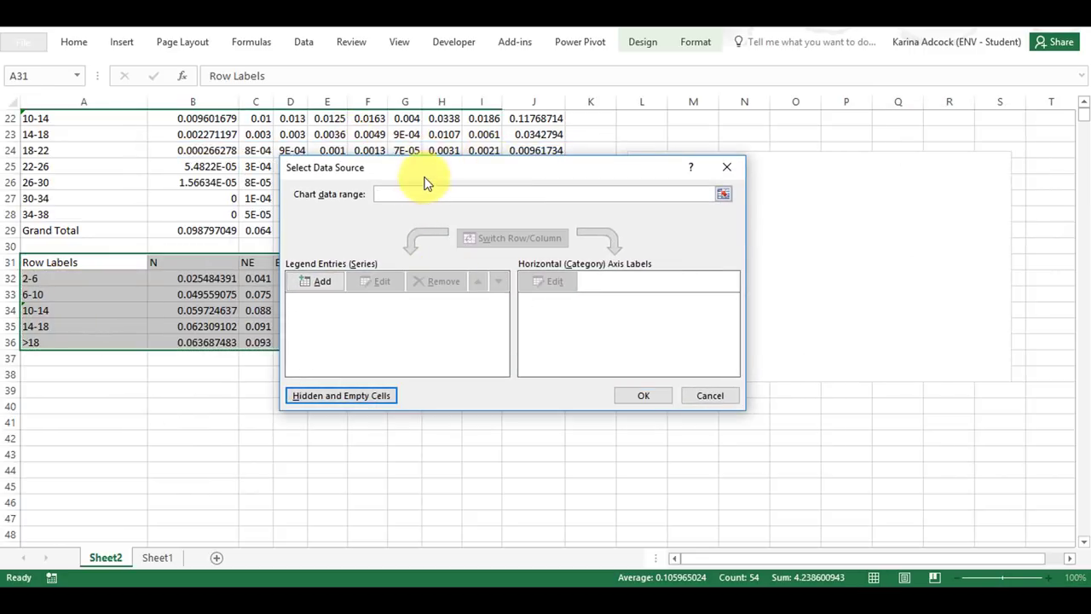
Add a series named from A32 (2-6) with values B32:I32.
left_click_drag(416, 173, 610, 171)
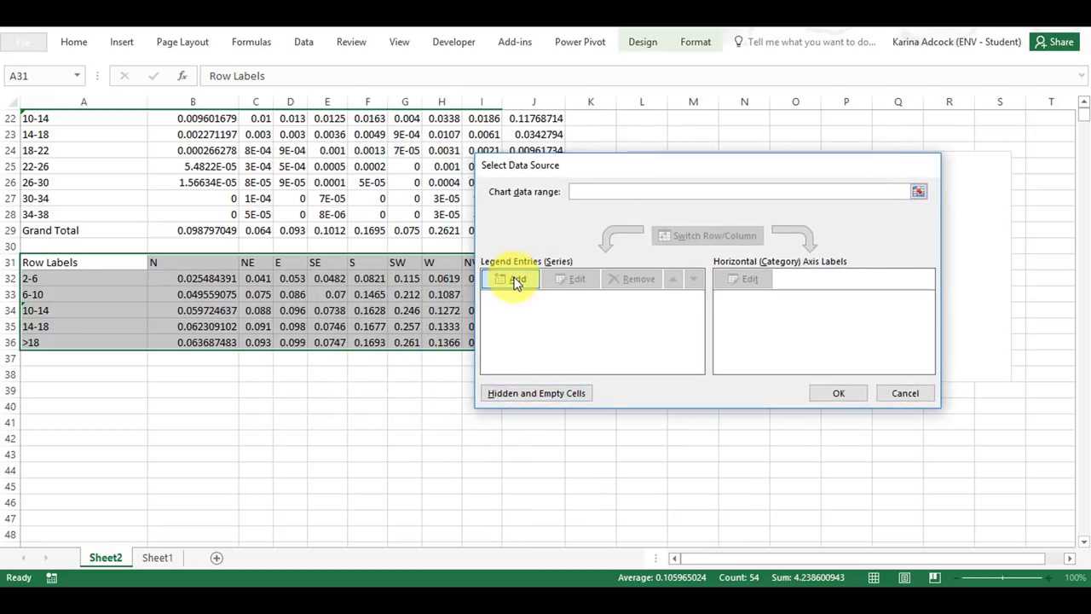
left_click(516, 283)
left_click_drag(319, 219, 667, 256)
left_click(58, 280)
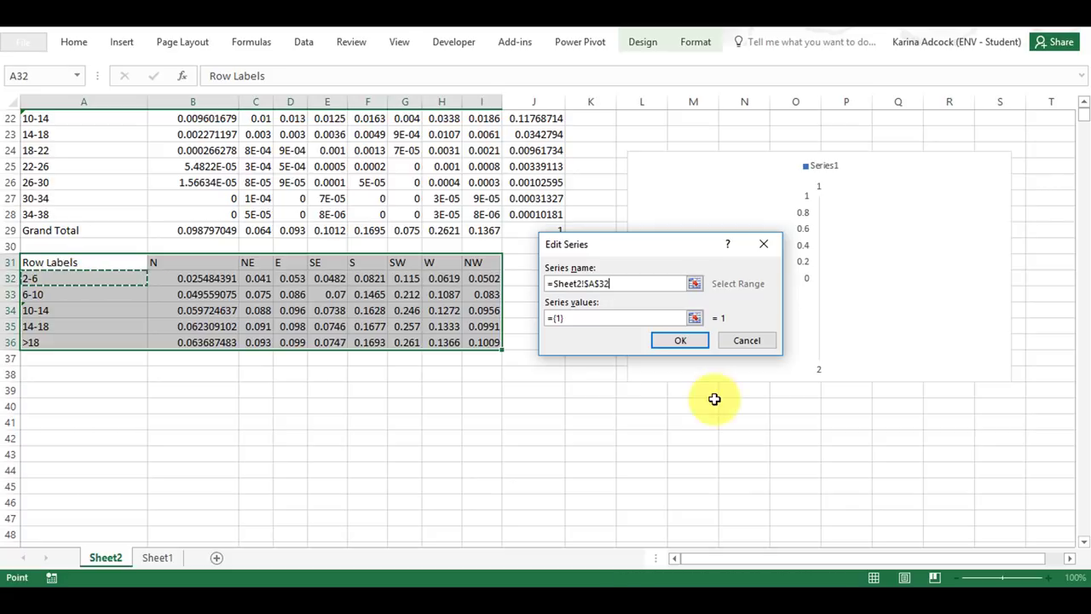
left_click(695, 318)
mouse_move(192, 281)
left_mouse_down()
mouse_move(455, 293)
mouse_move(472, 279)
left_mouse_up()
key("Return")
left_click(676, 343)
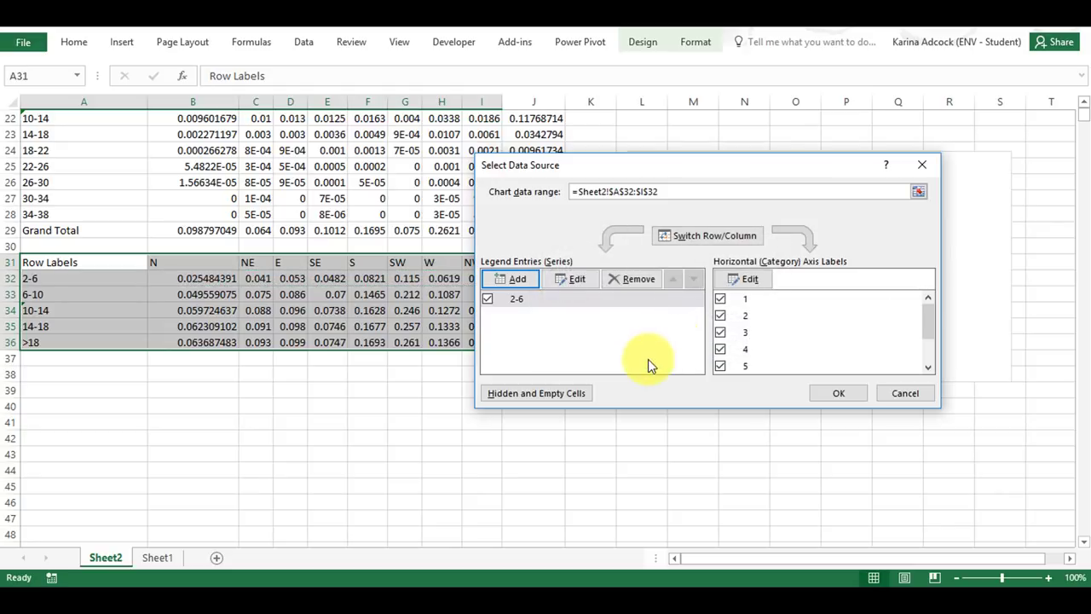
left_click_drag(732, 169, 438, 153)
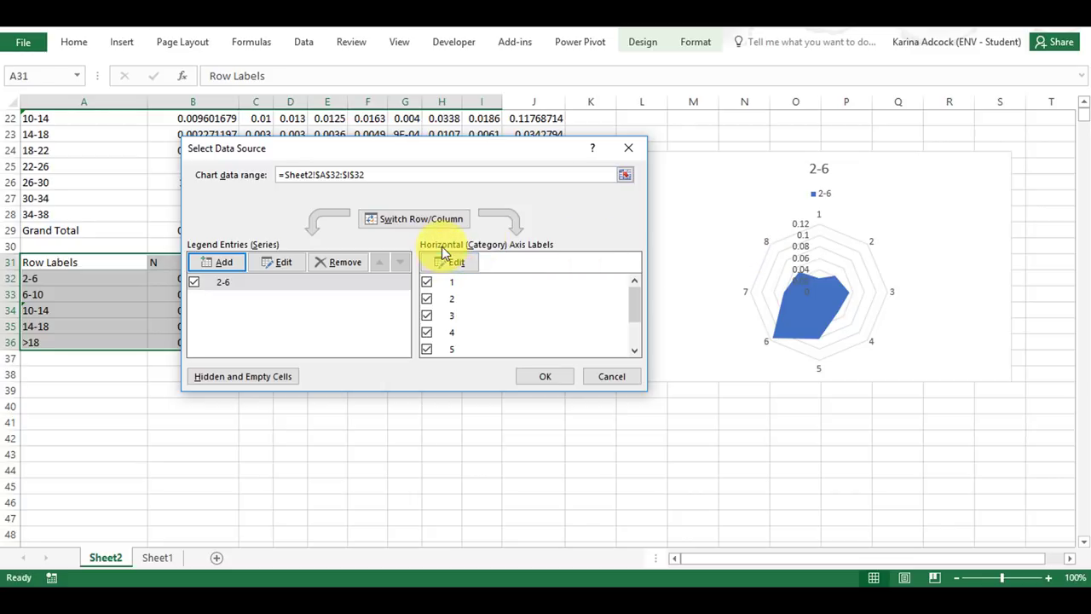
Set the horizontal category axis labels to the direction headers B31:I31.
left_click(455, 265)
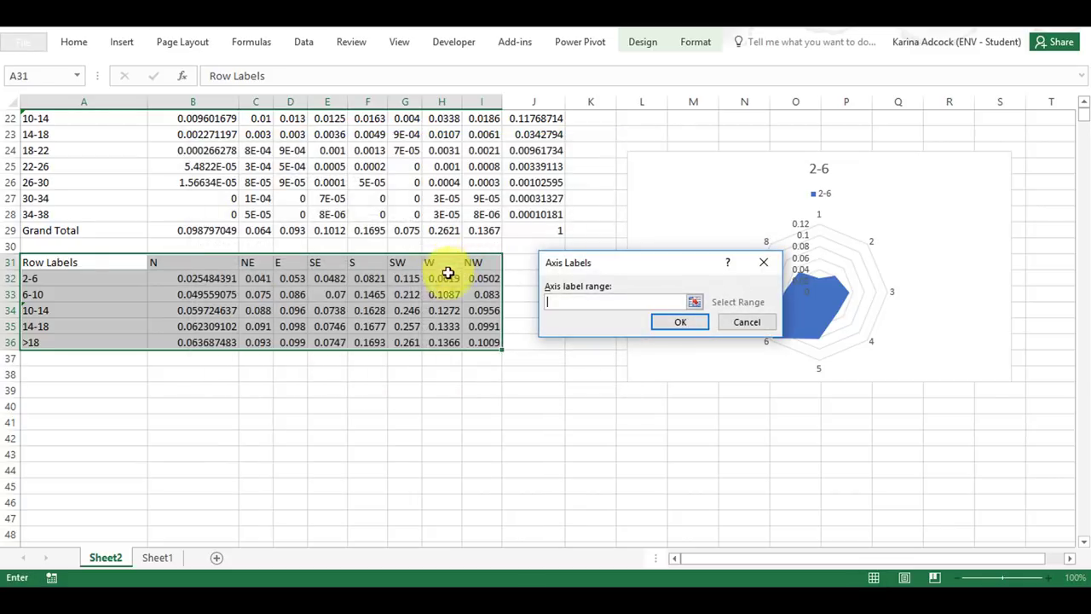
left_click_drag(173, 261, 471, 261)
left_click(680, 323)
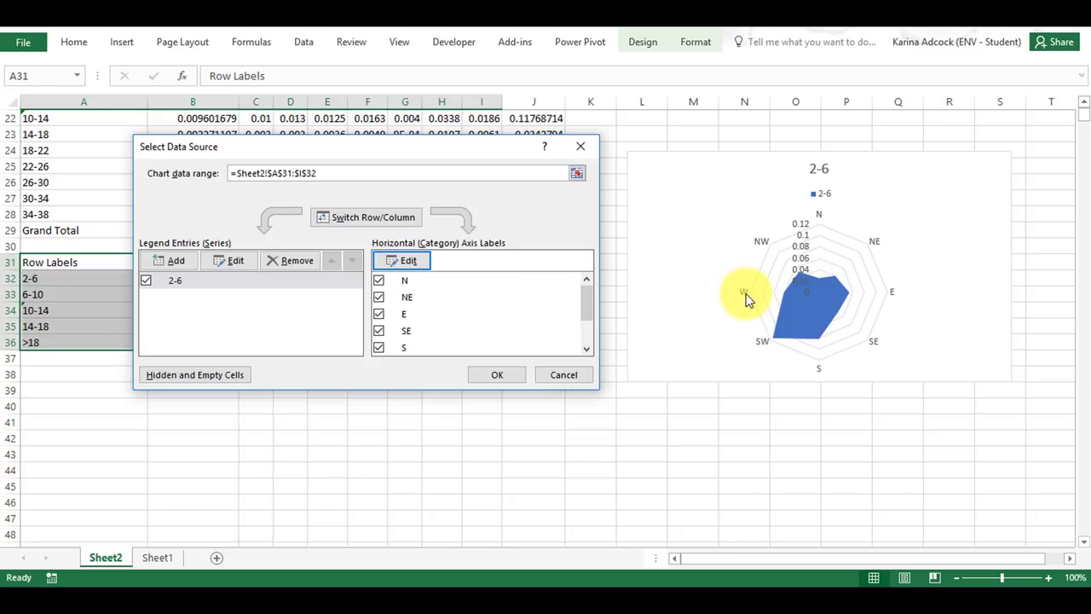
left_click_drag(438, 150, 390, 171)
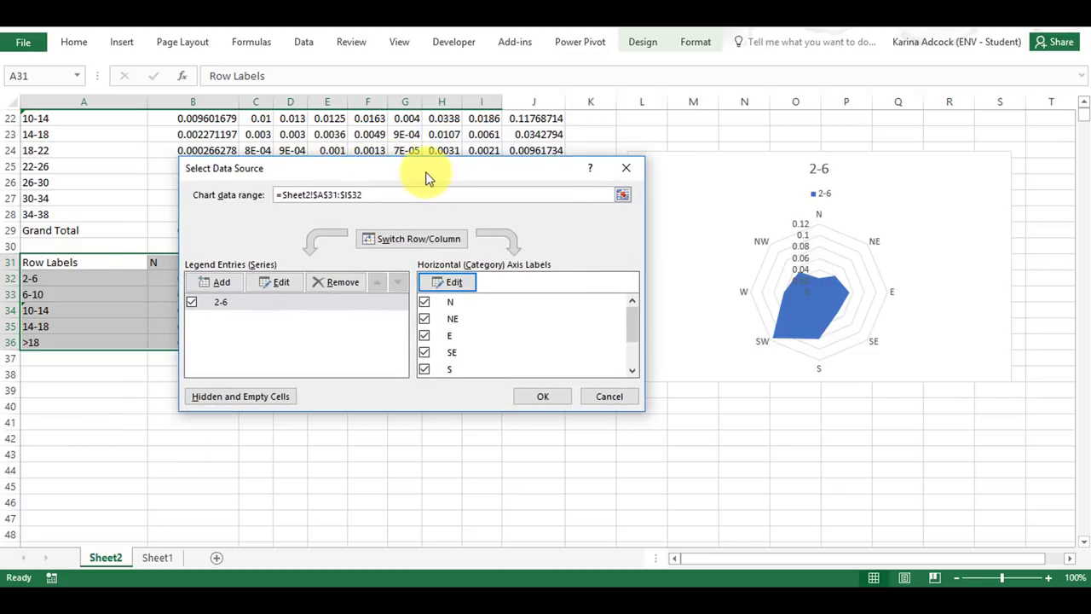
Add the 6-10 and 10-14 series, named from A33 and A34, with values from rows 33 and 34.
left_click_drag(426, 177, 726, 146)
left_click(512, 251)
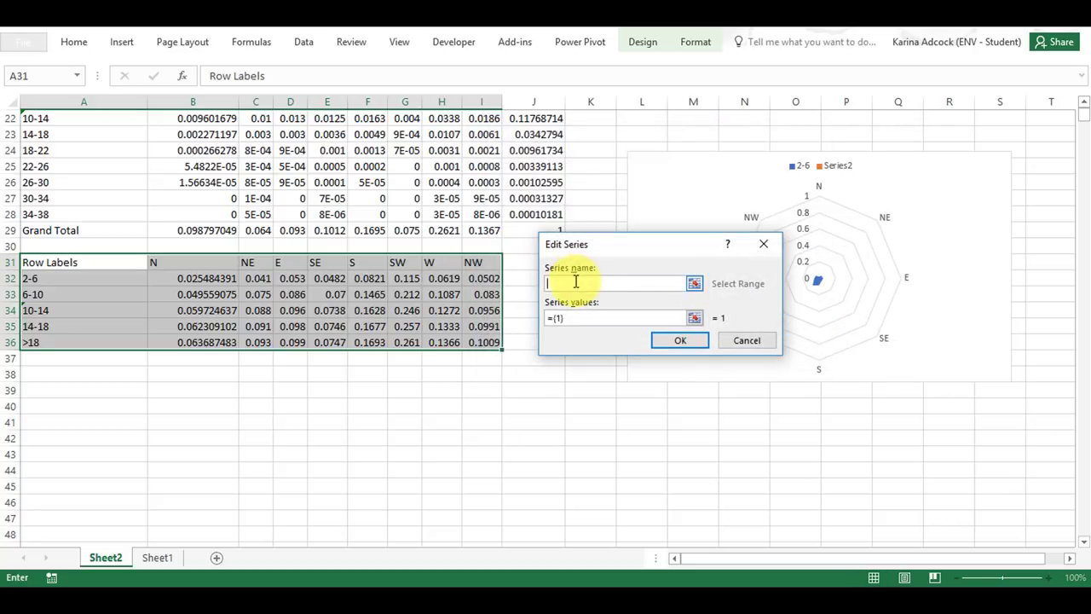
left_click(95, 300)
left_click(695, 318)
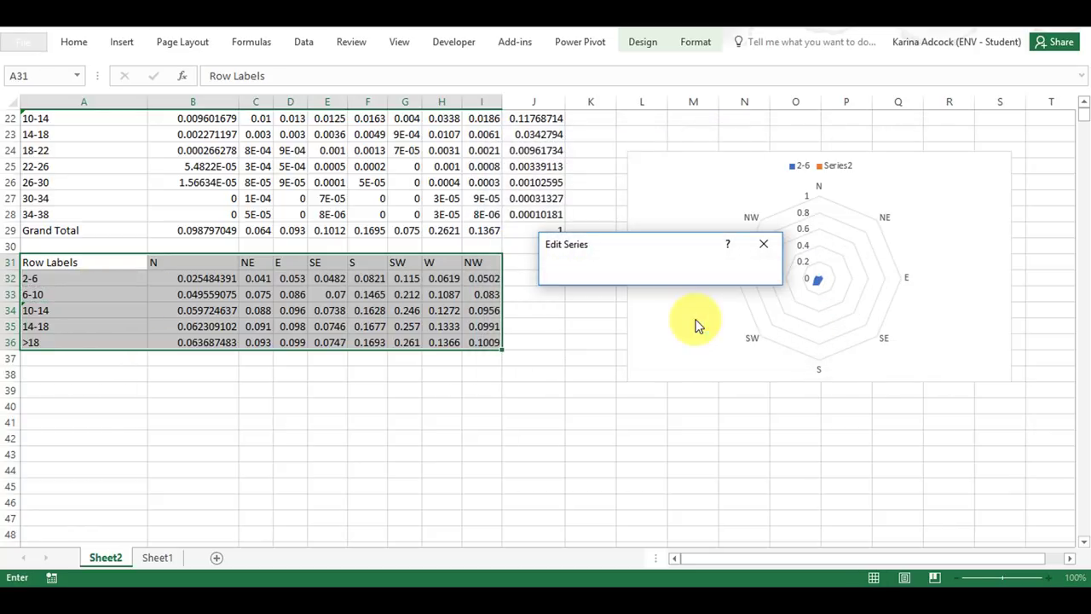
left_click_drag(185, 290, 486, 294)
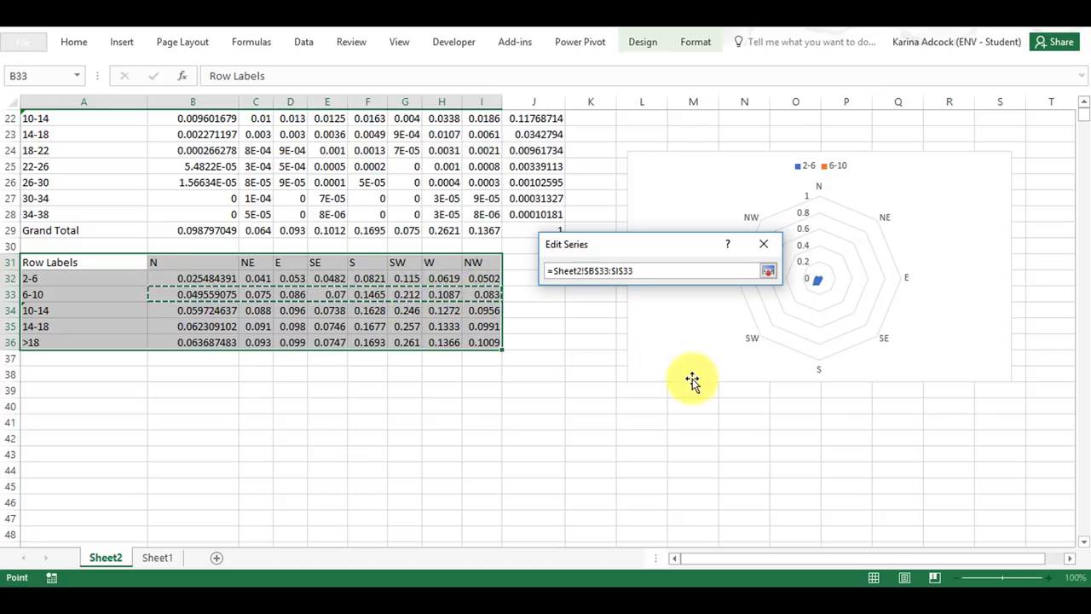
key("Return")
left_click(682, 341)
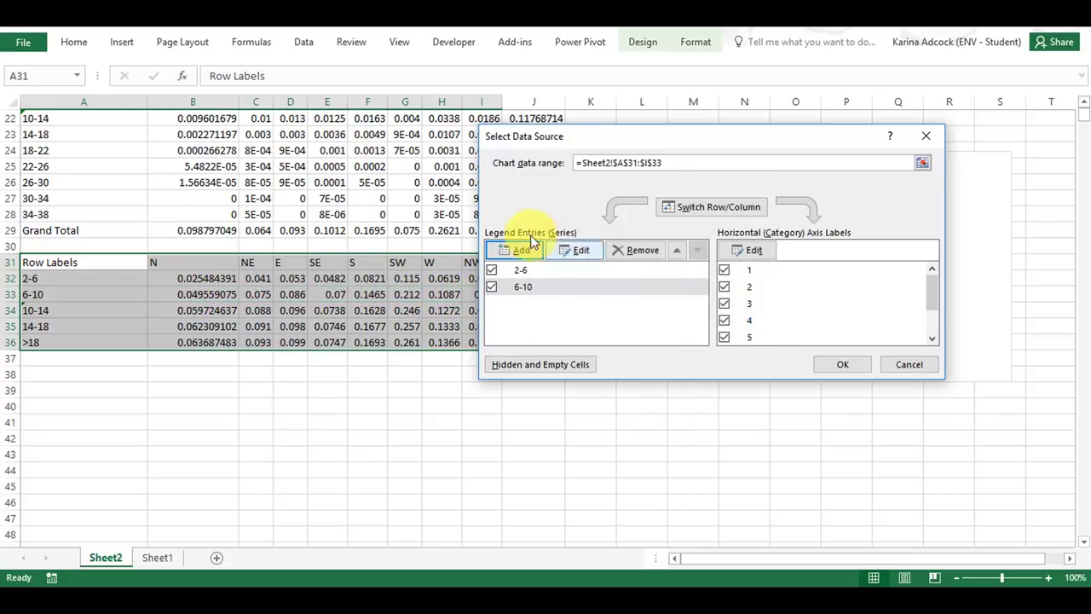
left_click(500, 256)
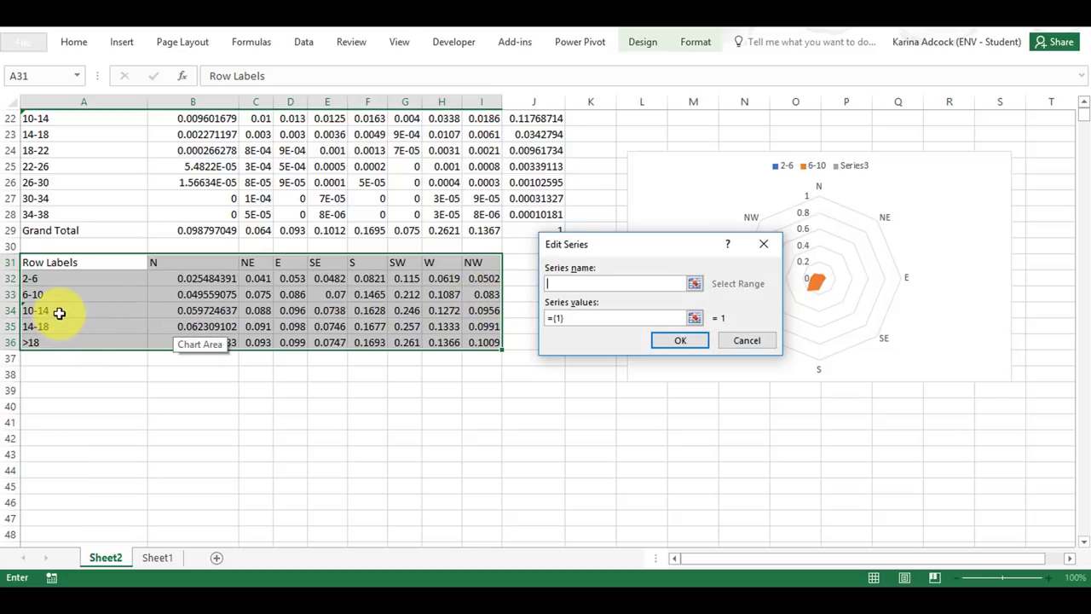
left_click(103, 311)
left_click(687, 320)
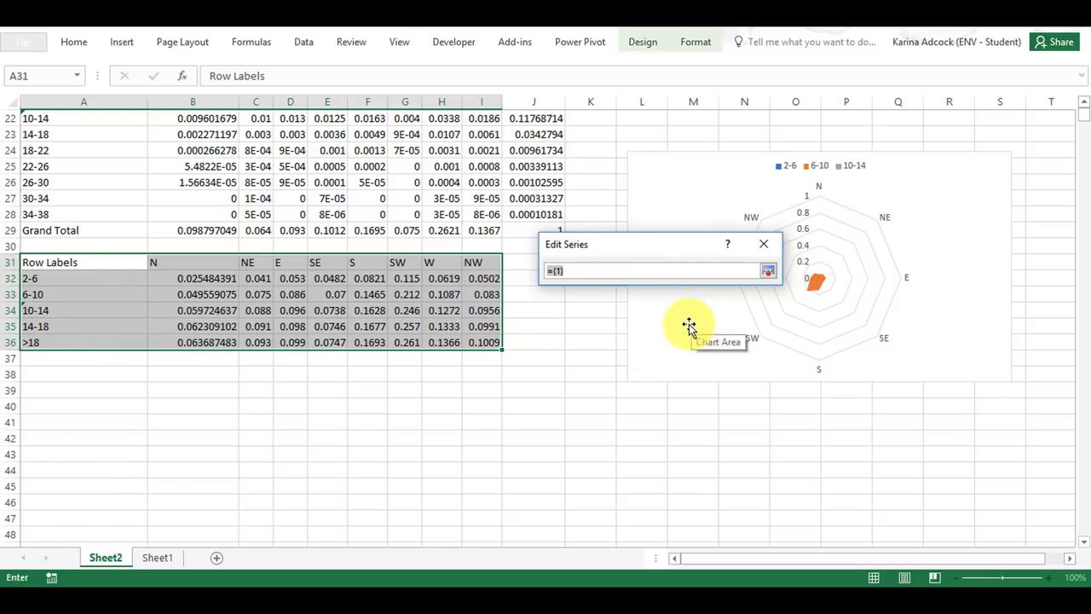
key("BackSpace")
left_click_drag(166, 310, 481, 311)
key("Return")
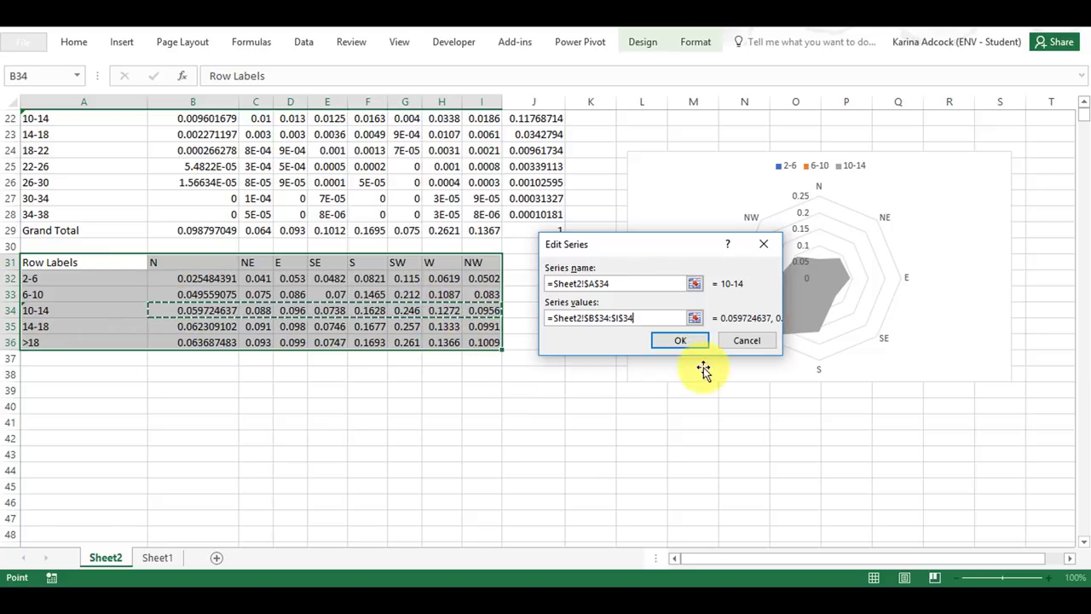
left_click(678, 340)
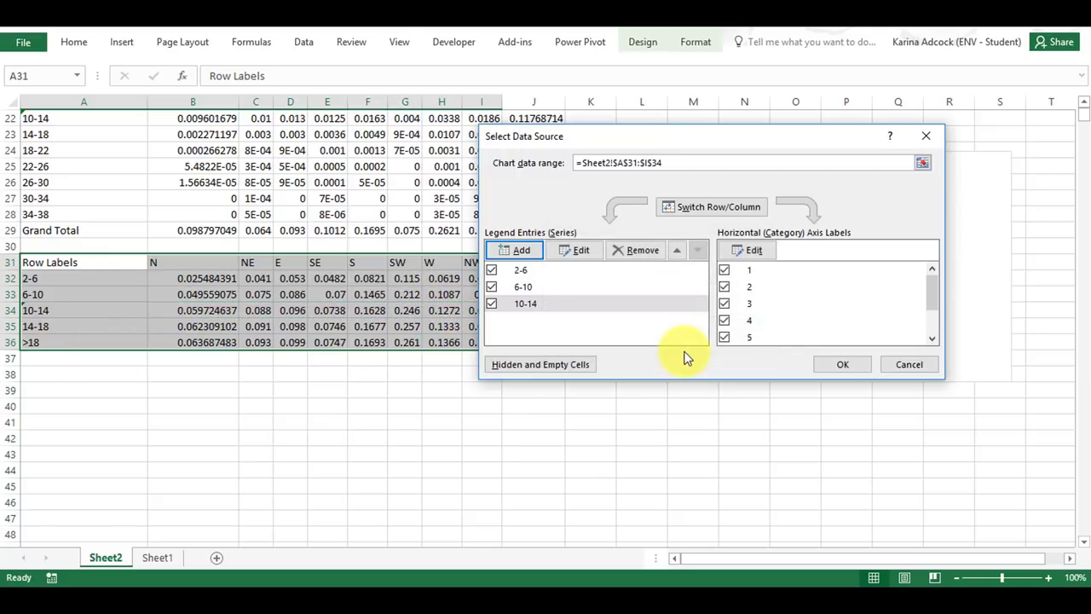
Add the 14-18 and >18 series with values from B35:I35 and B36:I36.
left_click(521, 250)
left_click(86, 326)
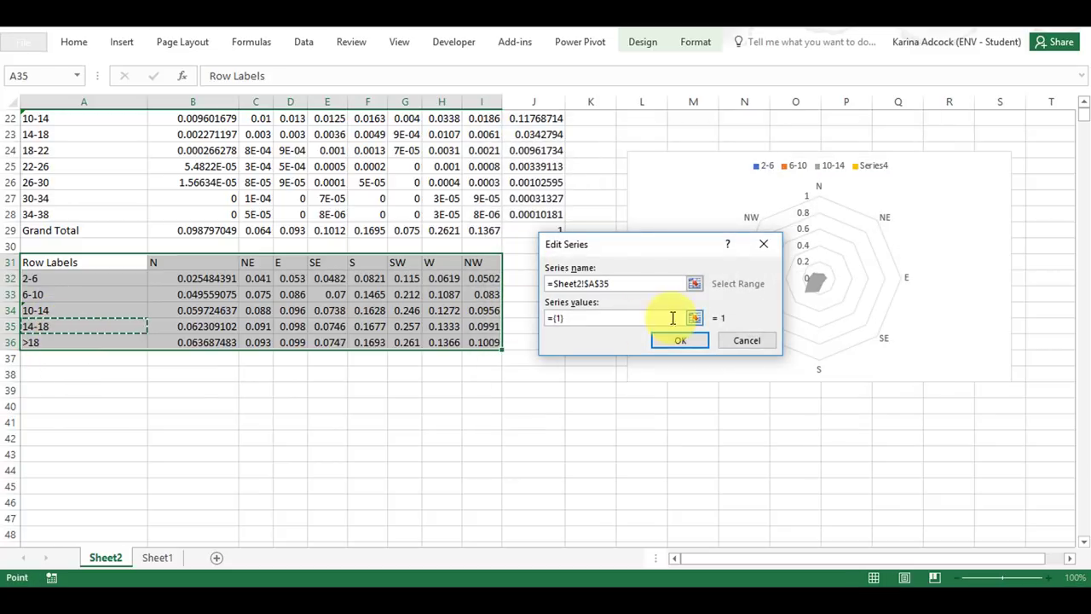
left_click(695, 318)
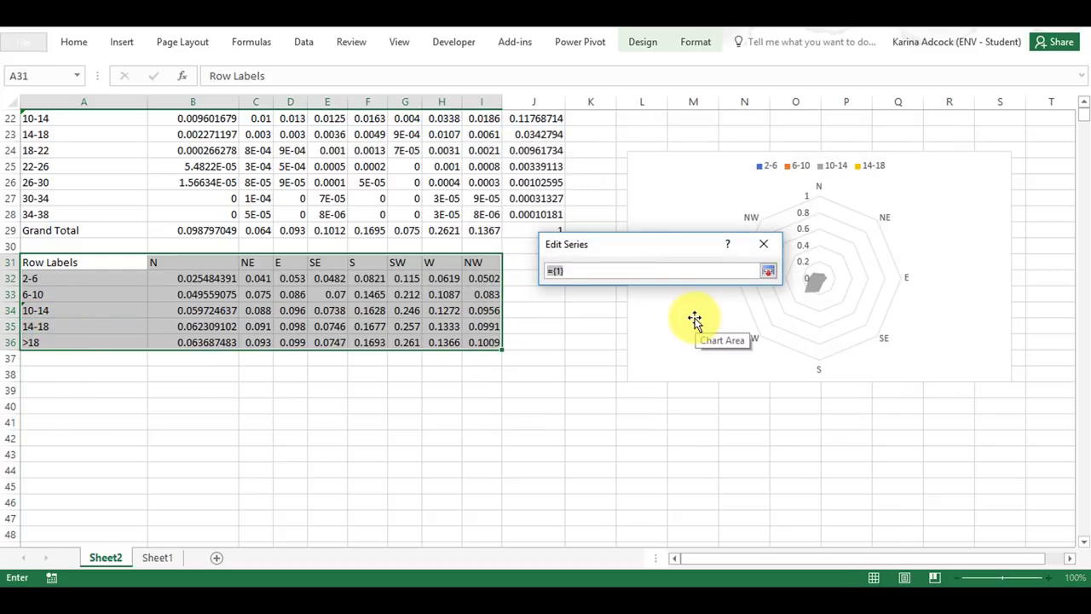
left_click_drag(199, 326, 468, 320)
key("Return")
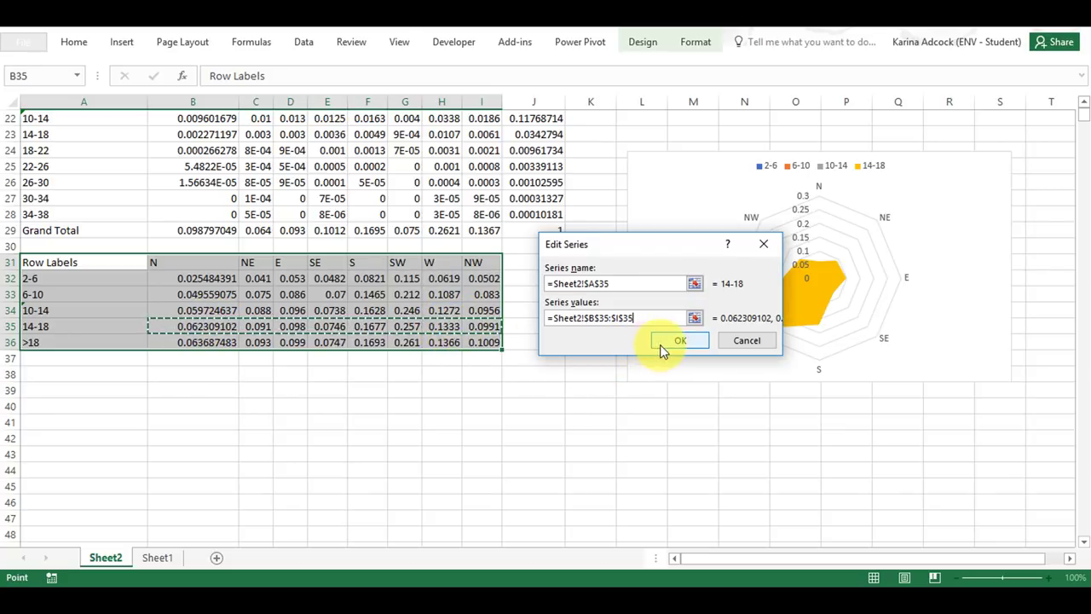
left_click(661, 341)
left_click(510, 251)
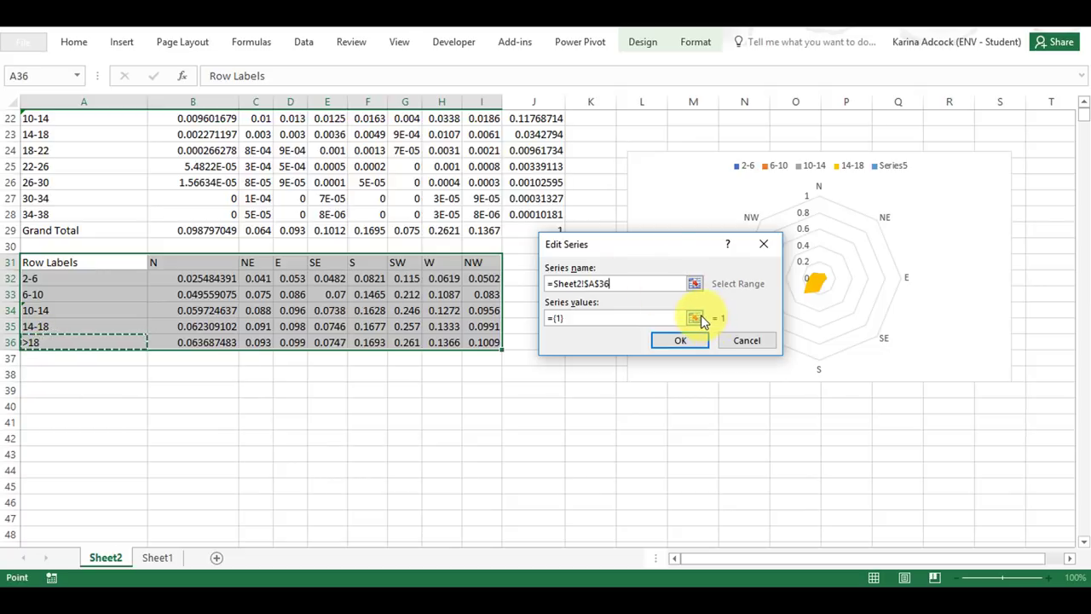
left_click(695, 319)
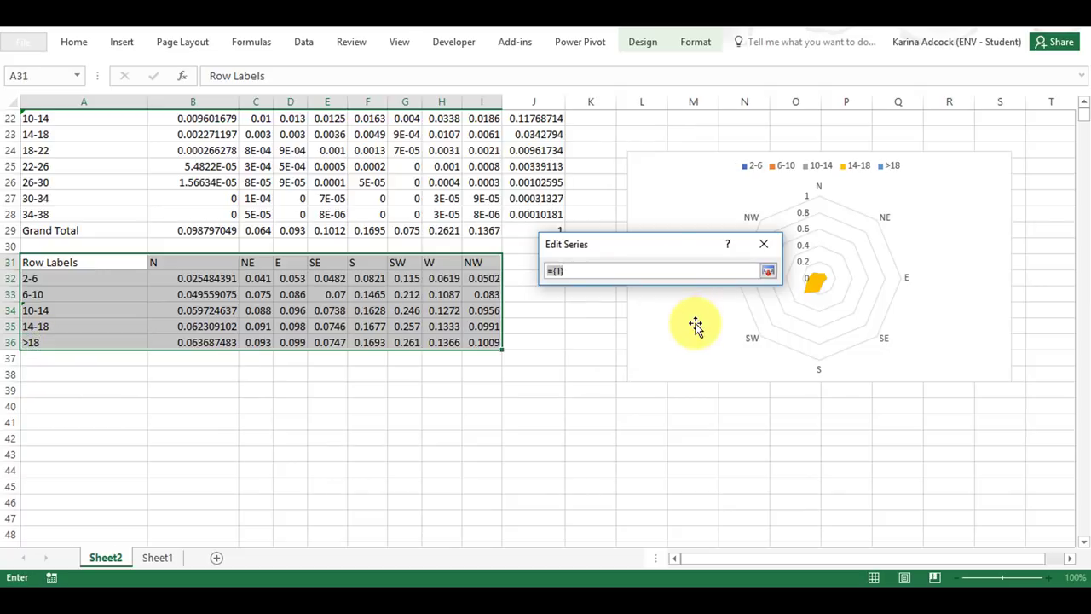
key("BackSpace")
key("BackSpace")
key("BackSpace")
key("BackSpace")
left_click_drag(221, 342, 469, 341)
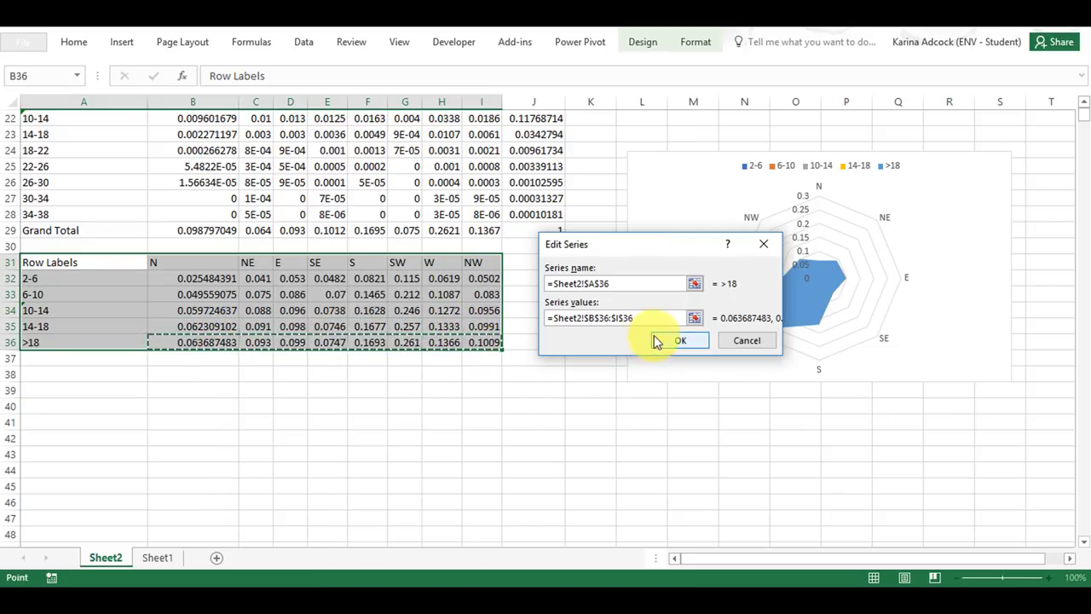
left_click(657, 341)
left_click_drag(614, 139, 252, 157)
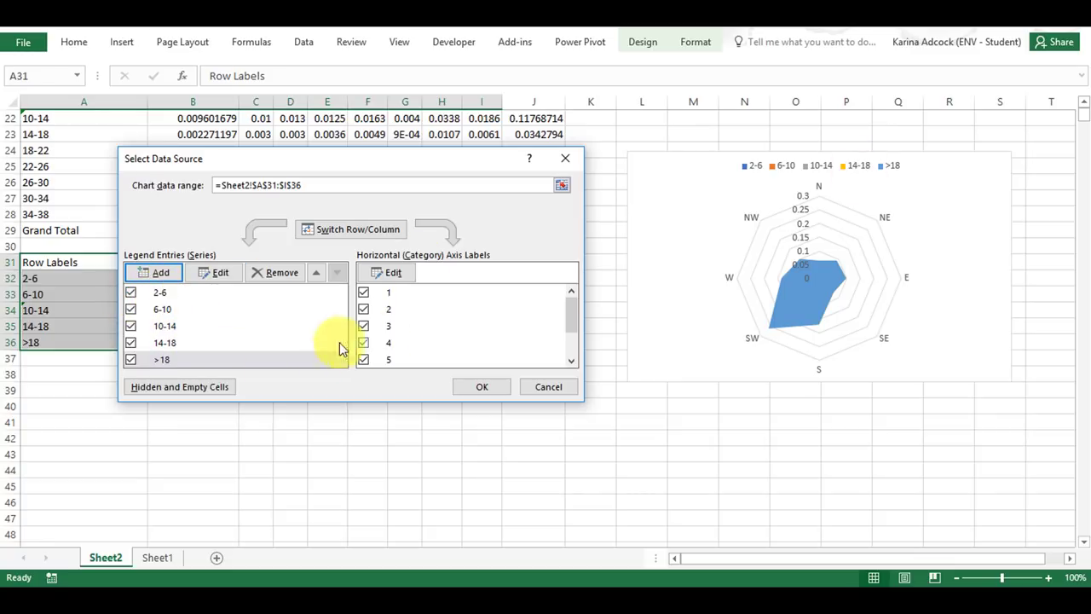
Move >18 to the top, then 14-18, 10-14 and 6-10 above 2-6, and apply the order.
left_click(316, 272)
left_click(317, 273)
left_click(316, 273)
left_click(317, 273)
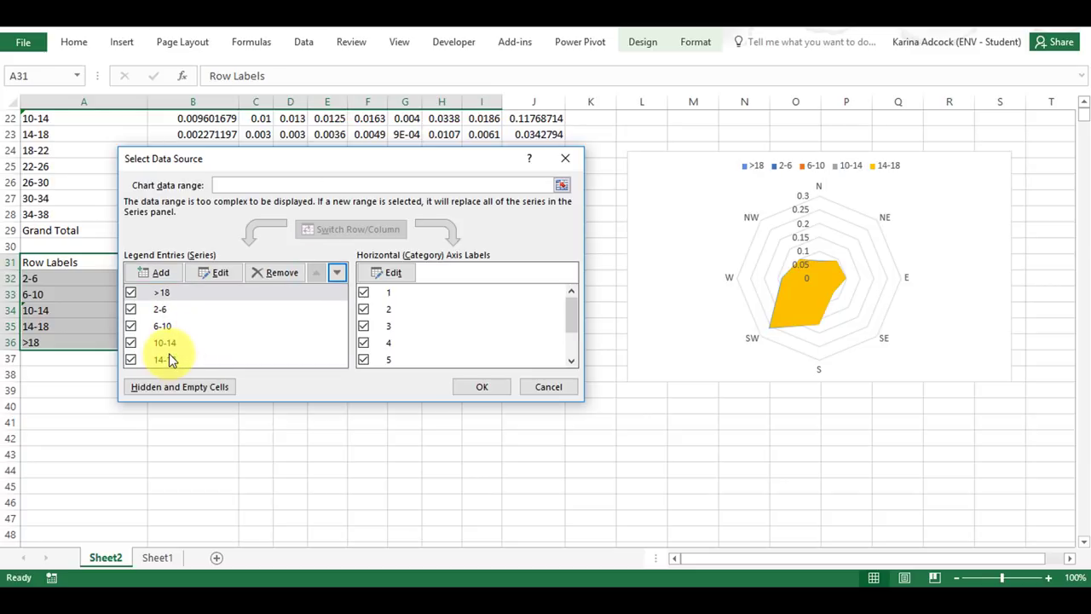
left_click(166, 359)
left_click(323, 269)
left_click(323, 269)
left_click(323, 270)
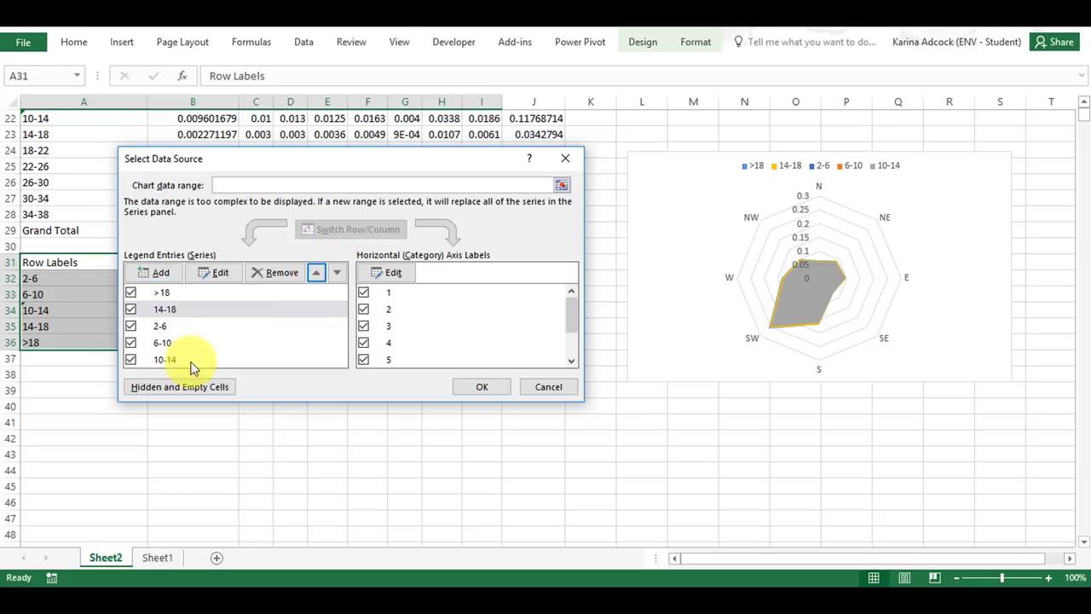
left_click(170, 361)
left_click(316, 274)
left_click(317, 274)
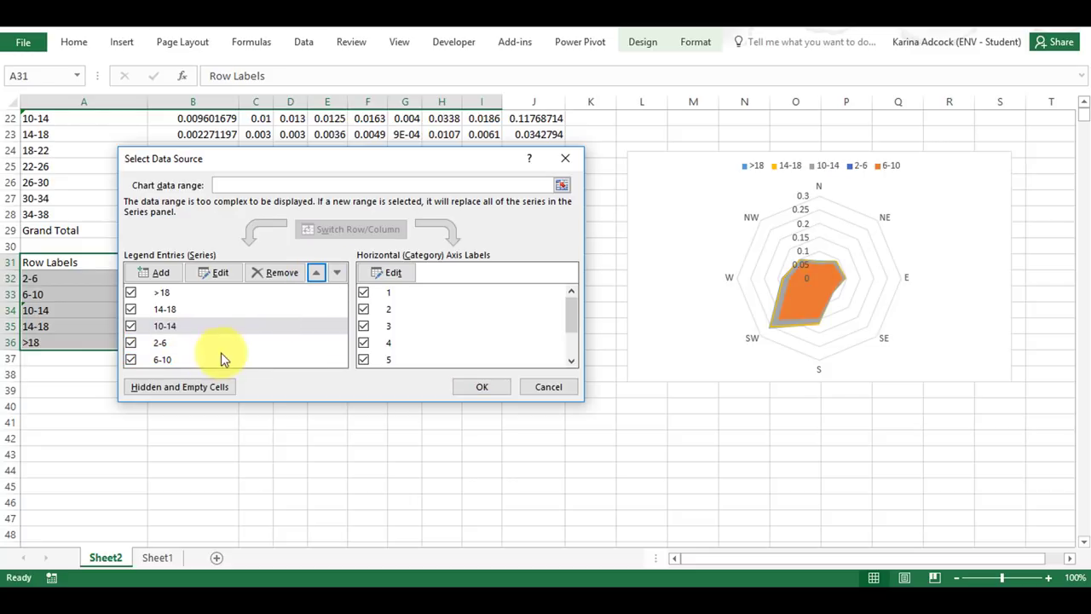
left_click(225, 359)
left_click(315, 273)
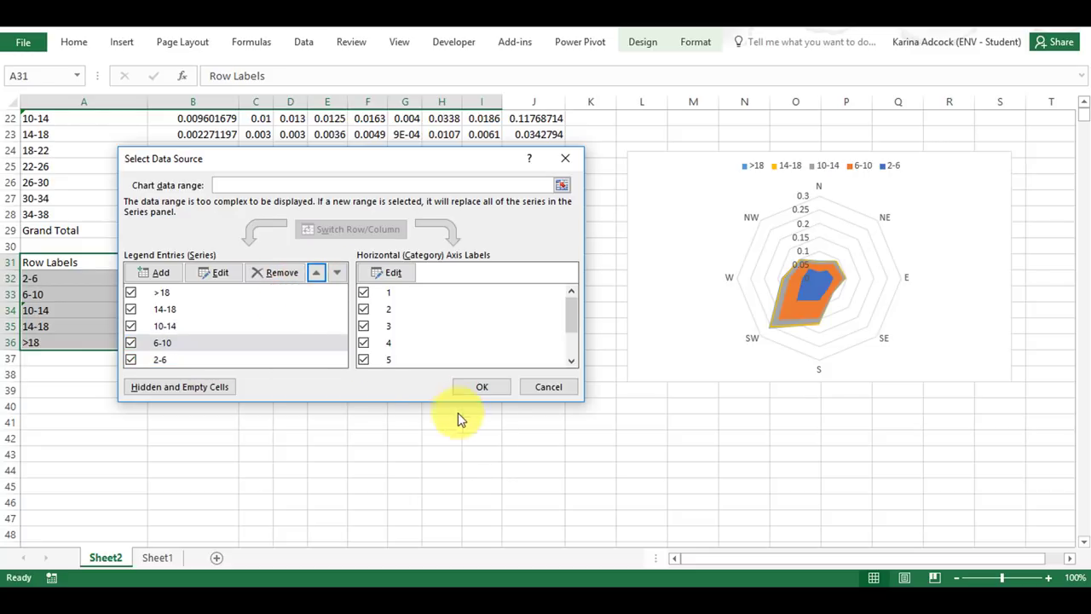
left_click(480, 389)
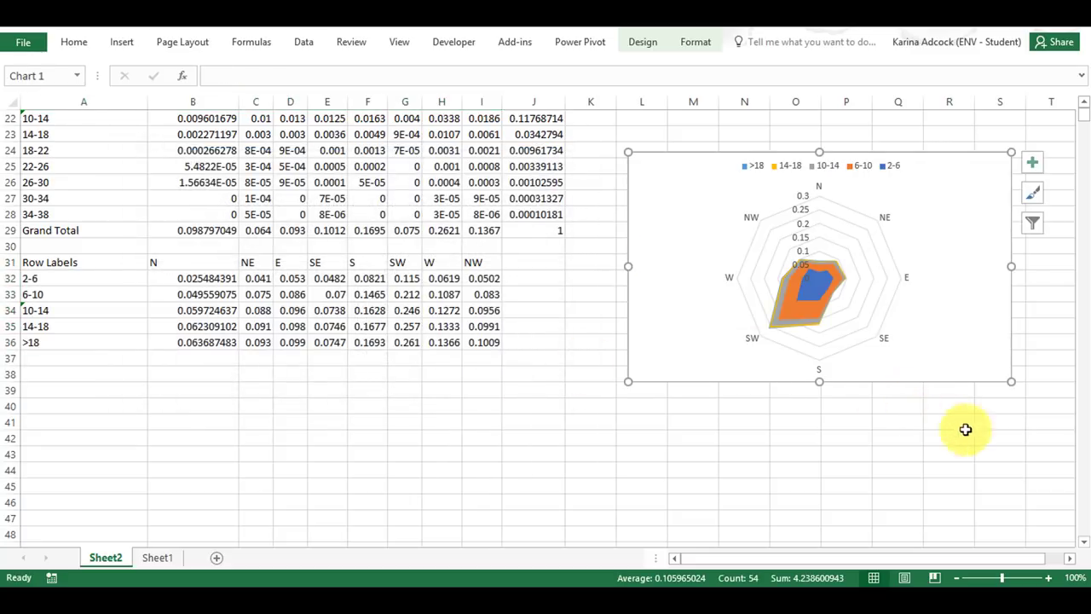
Drag the radar chart's corner down and right to enlarge it, then select B32:I36.
left_click(1070, 559)
left_click(1067, 556)
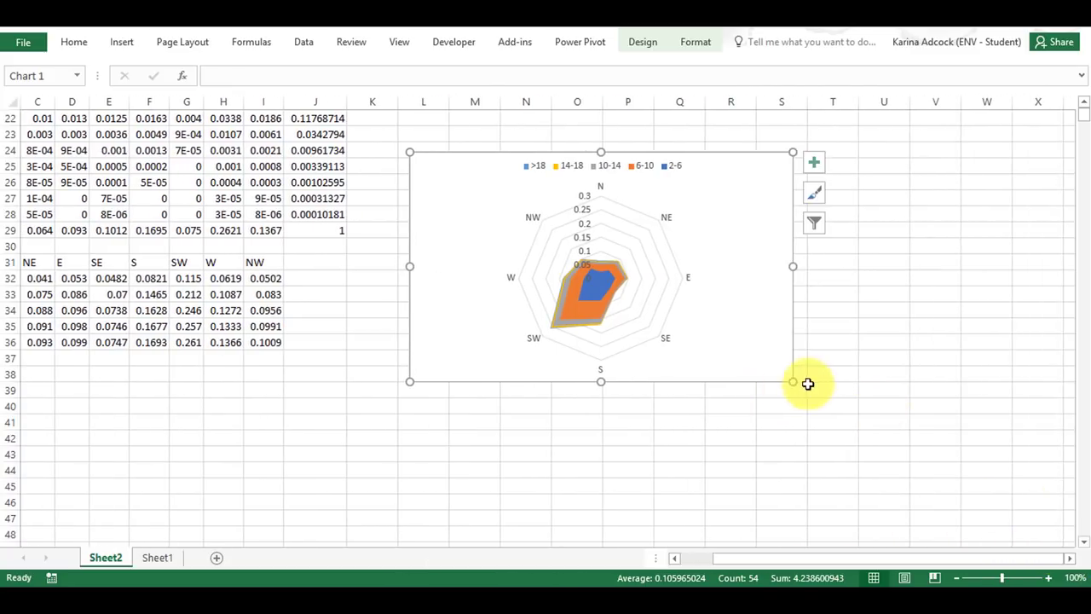
left_click_drag(797, 380, 1028, 526)
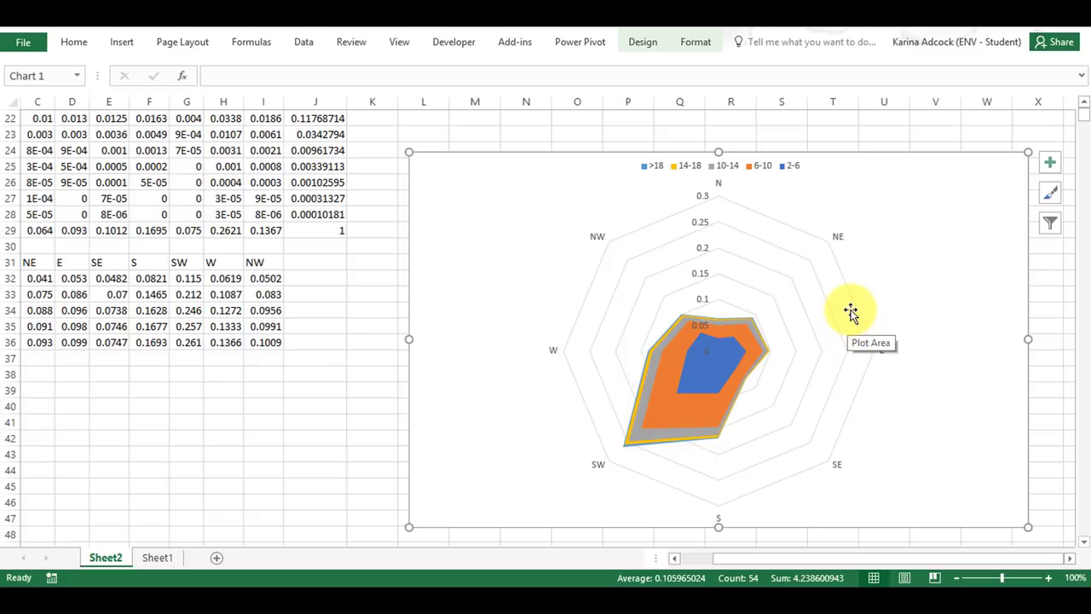
left_click_drag(778, 555, 727, 561)
left_click_drag(214, 285, 476, 346)
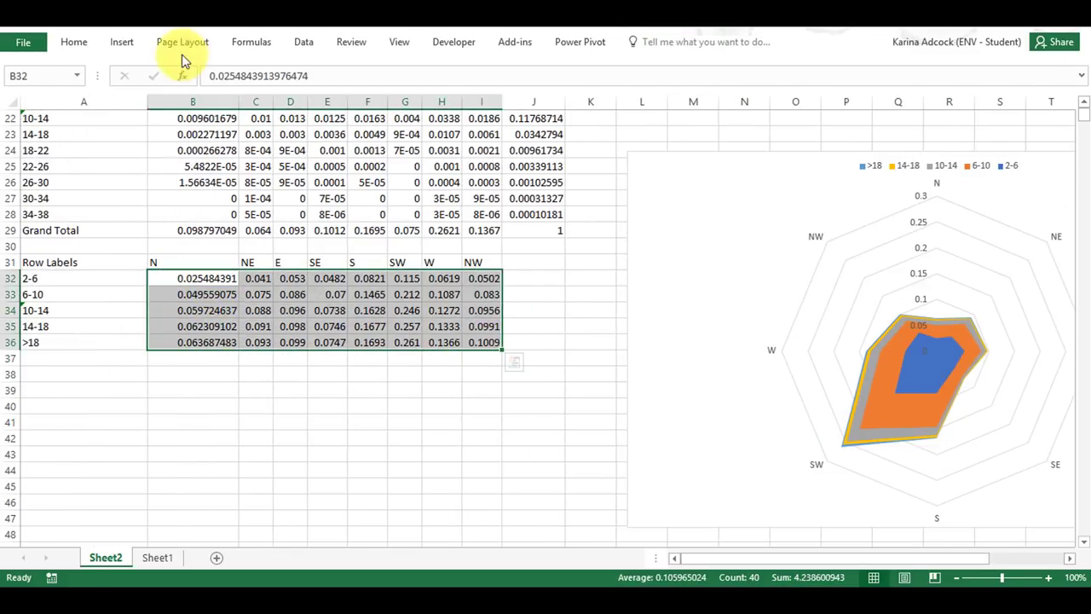
Format the wind values in B32:I36 as percentages.
left_click(77, 42)
left_click(542, 94)
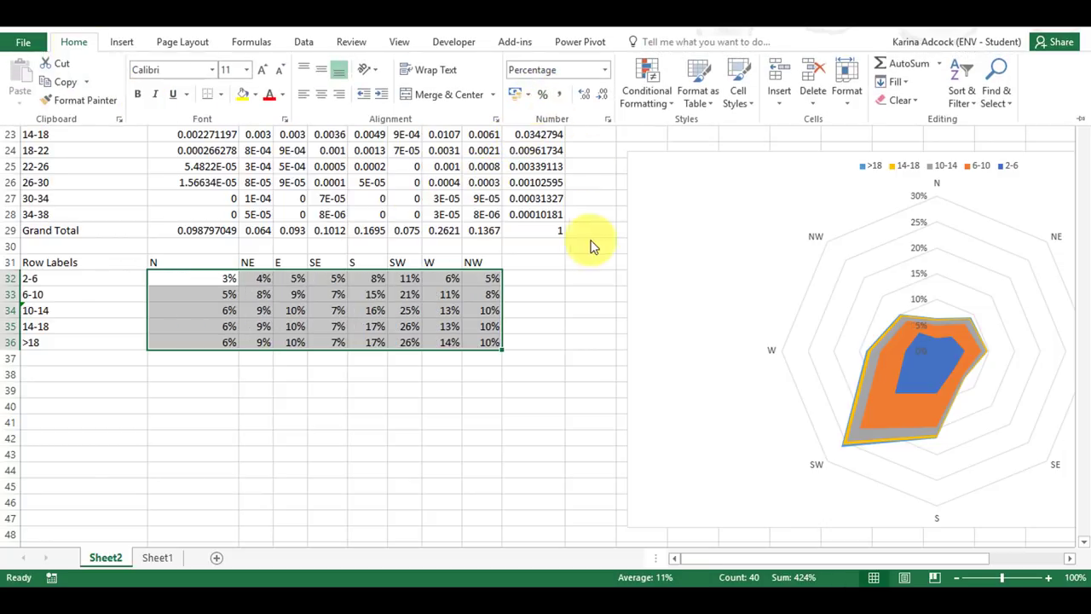
left_click(440, 375)
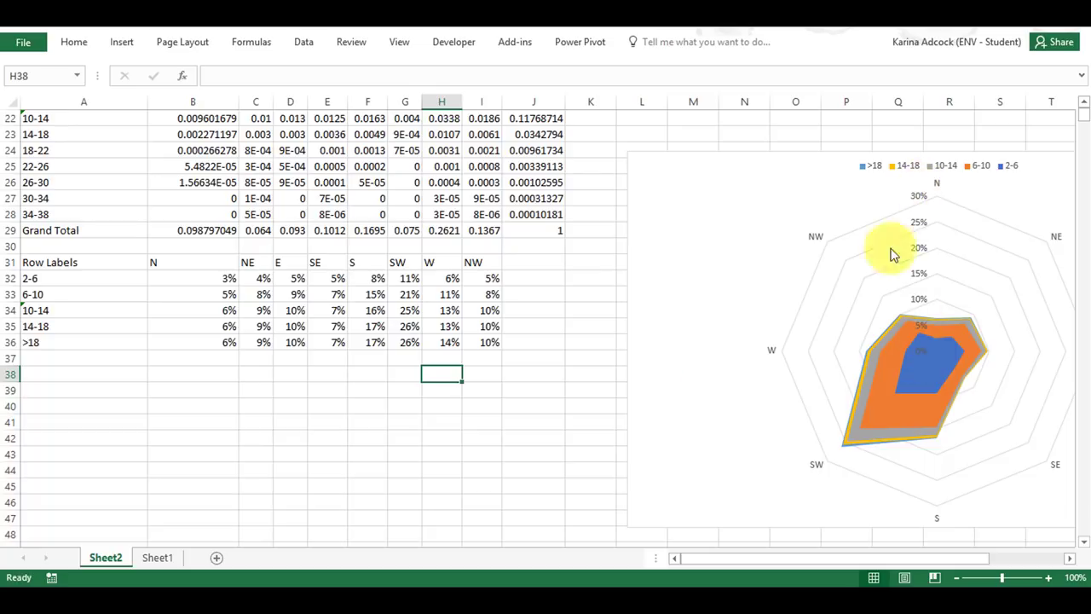
Copy the full direction names North to North-West from Sheet1 and paste them into Sheet2's B31 headers.
left_click(154, 556)
left_click(707, 263)
scroll(714, 309, "down", 6)
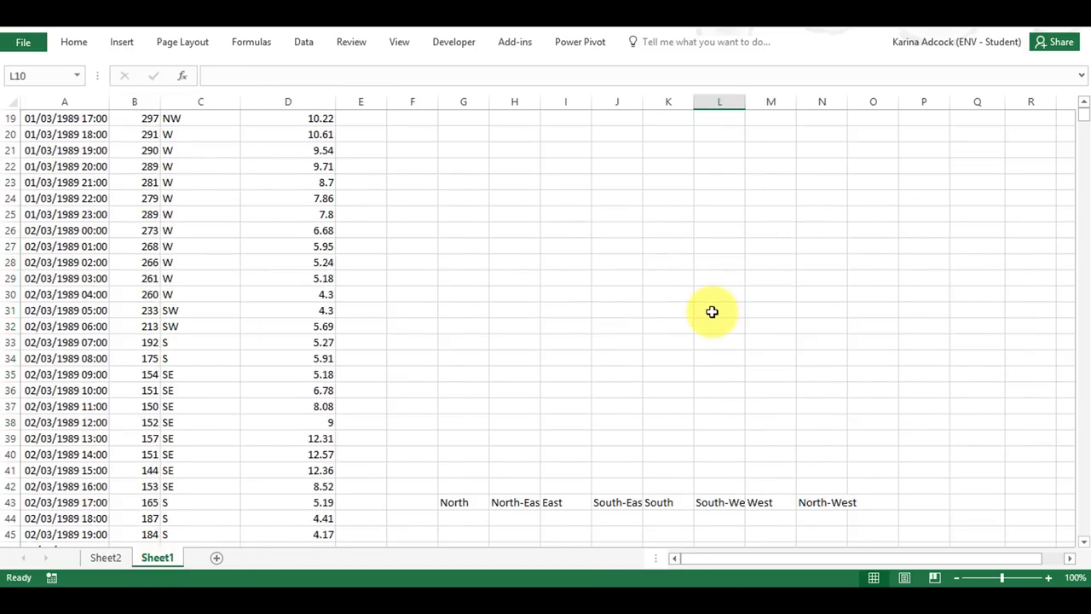
scroll(712, 312, "down", 2)
left_click_drag(880, 408, 836, 409)
key("ctrl+c")
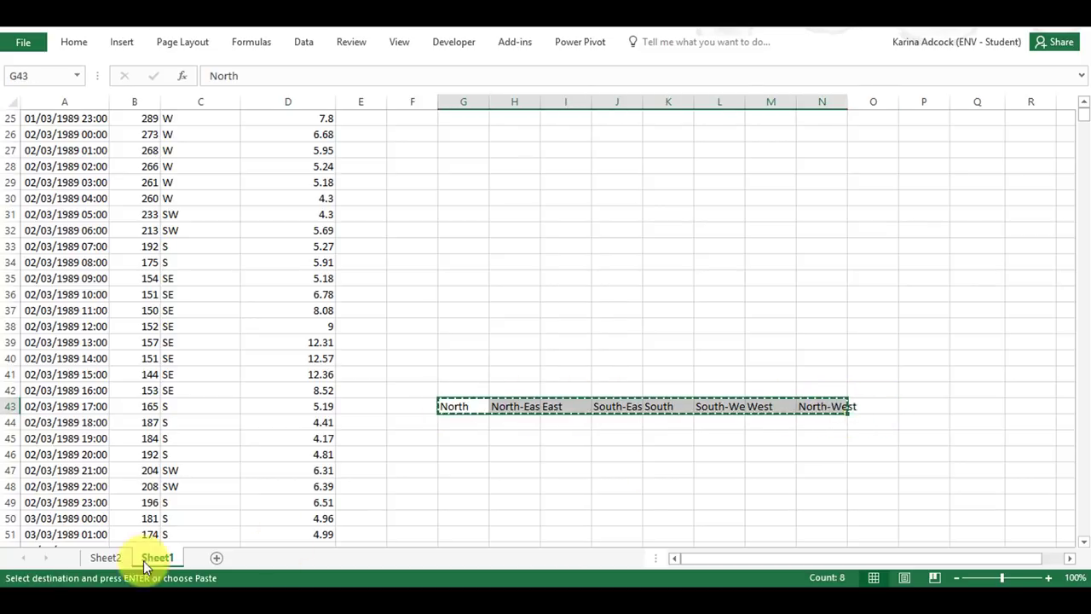
left_click(99, 558)
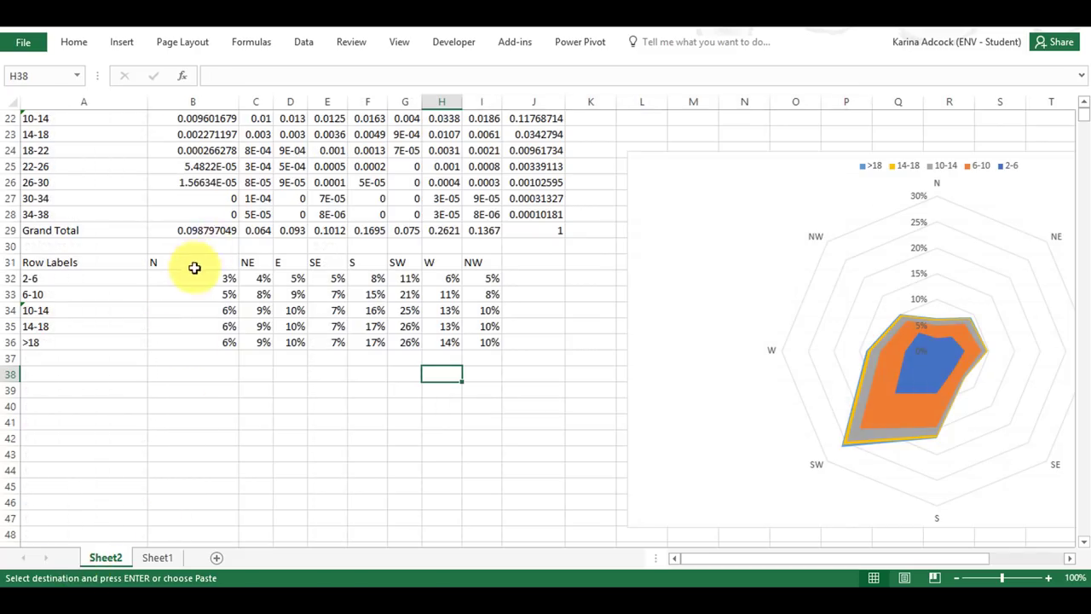
left_click(195, 268)
key("ctrl+v")
left_click(328, 422)
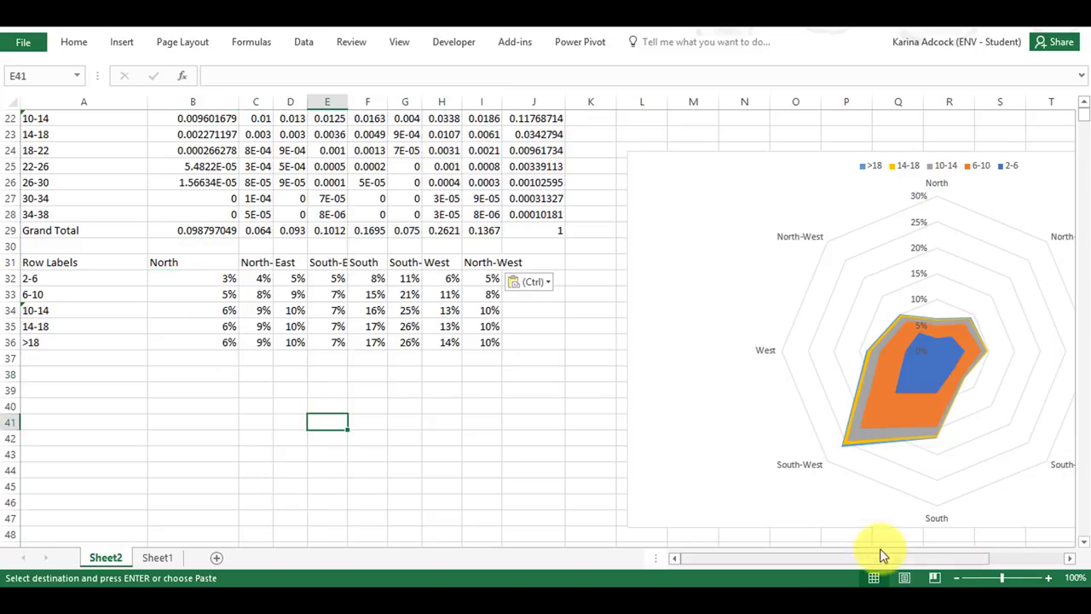
Append ' m/s' to the 2-6 label in A32 and copy the unit text.
left_click(64, 280)
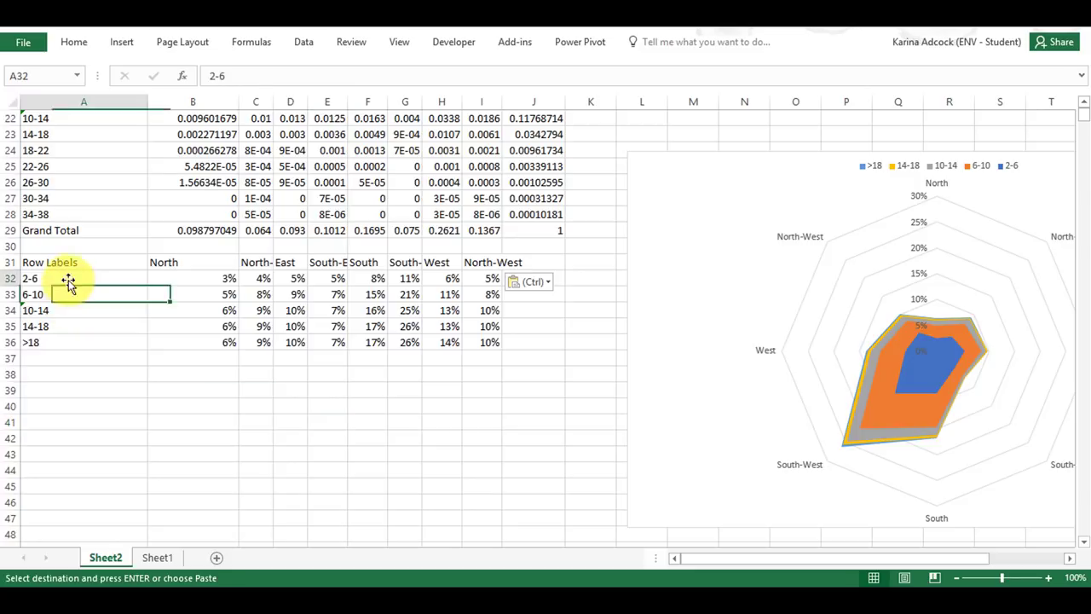
left_click(249, 76)
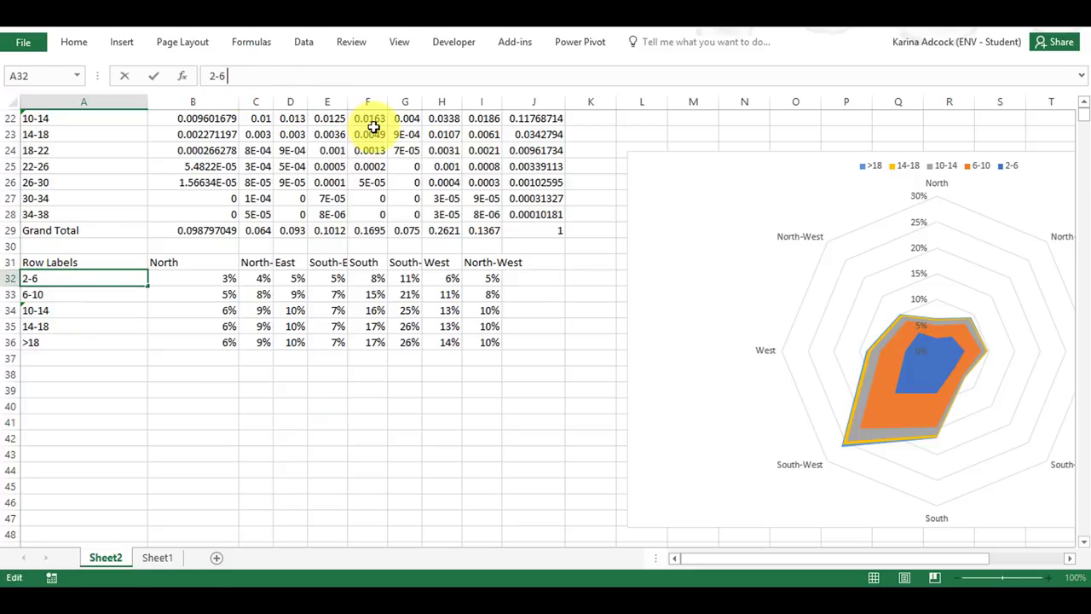
key("Return")
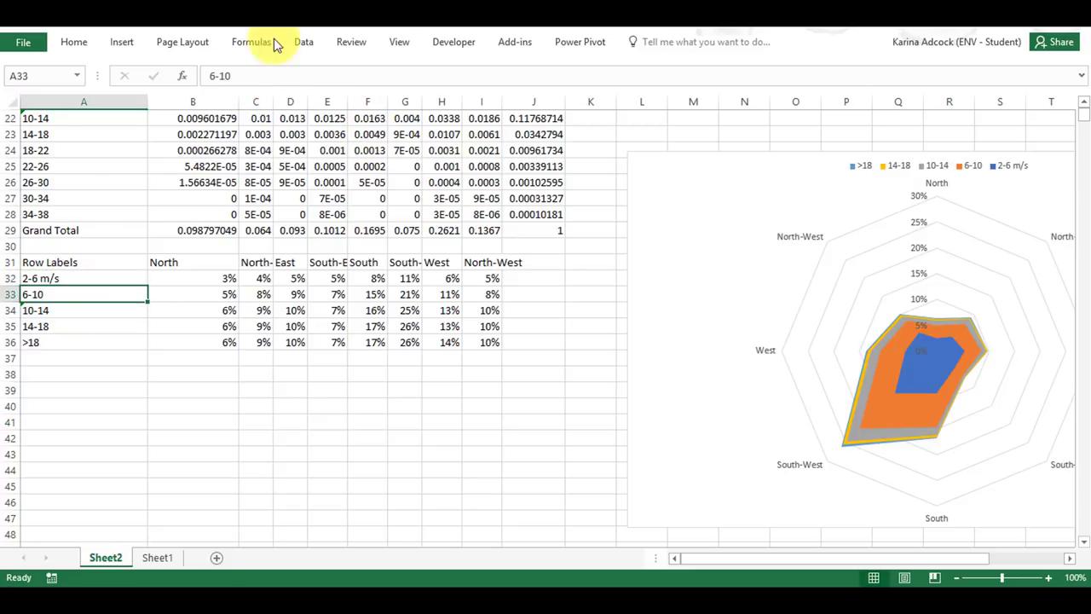
left_click(43, 277)
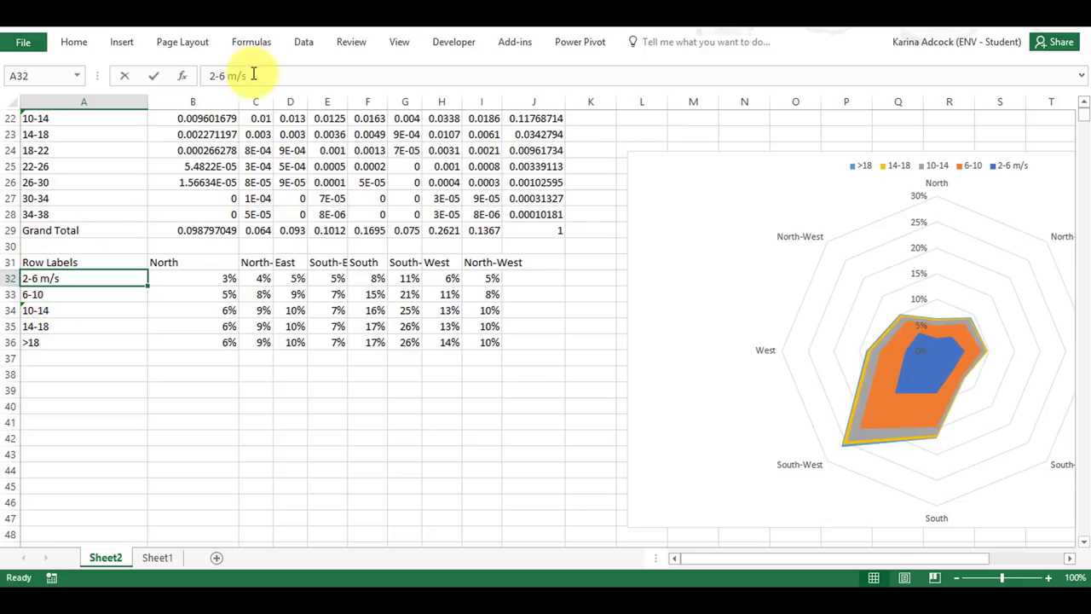
left_click_drag(227, 76, 248, 76)
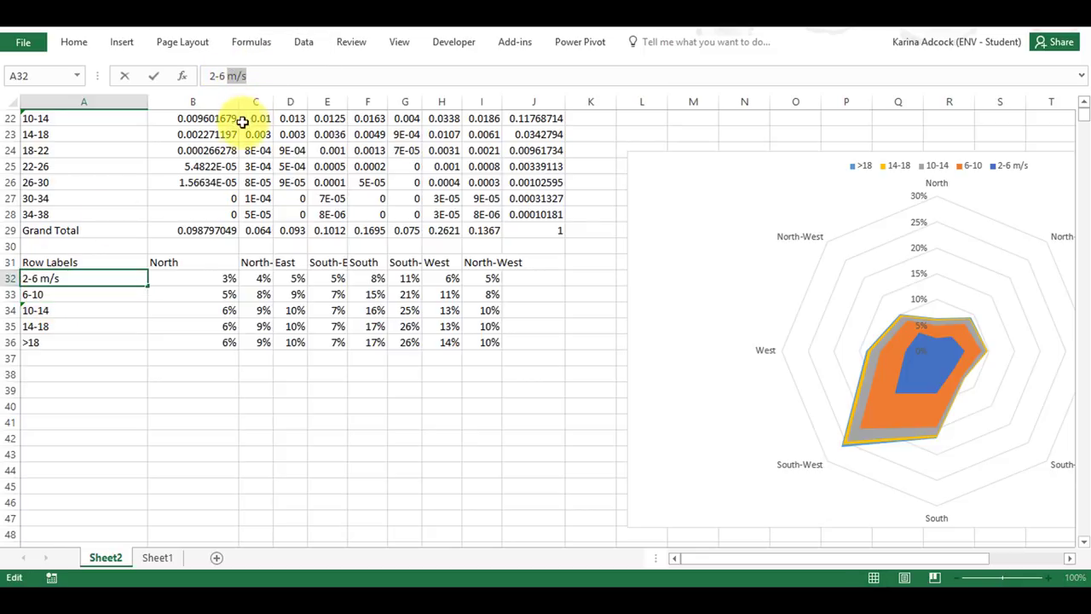
Paste ' m/s' after the 6-10, 10-14, 14-18 and >18 labels in A33:A36.
left_click(76, 297)
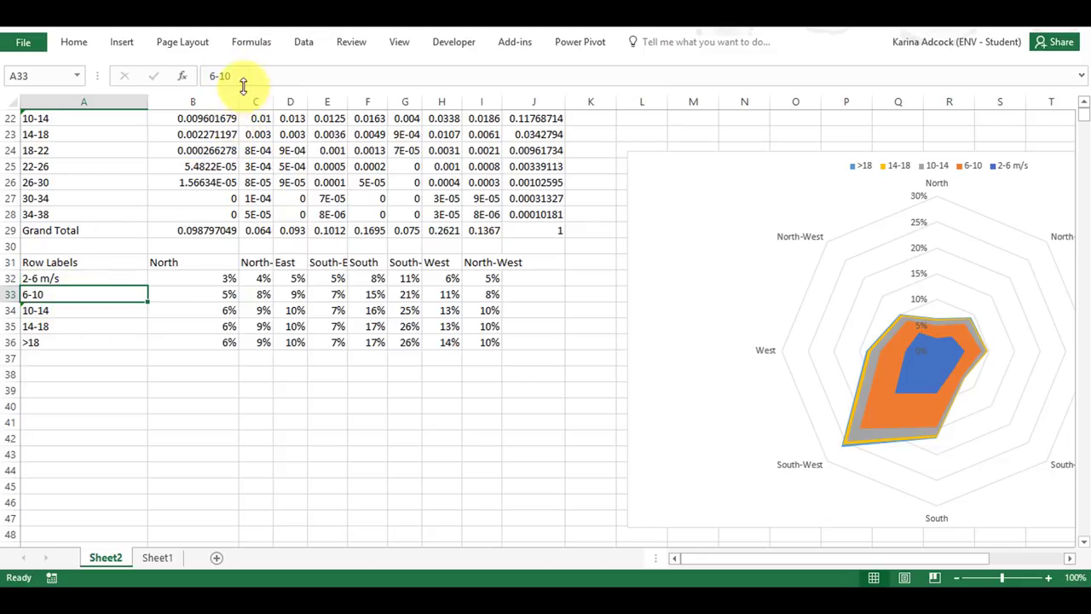
key("ctrl+v")
left_click(65, 308)
left_click(270, 76)
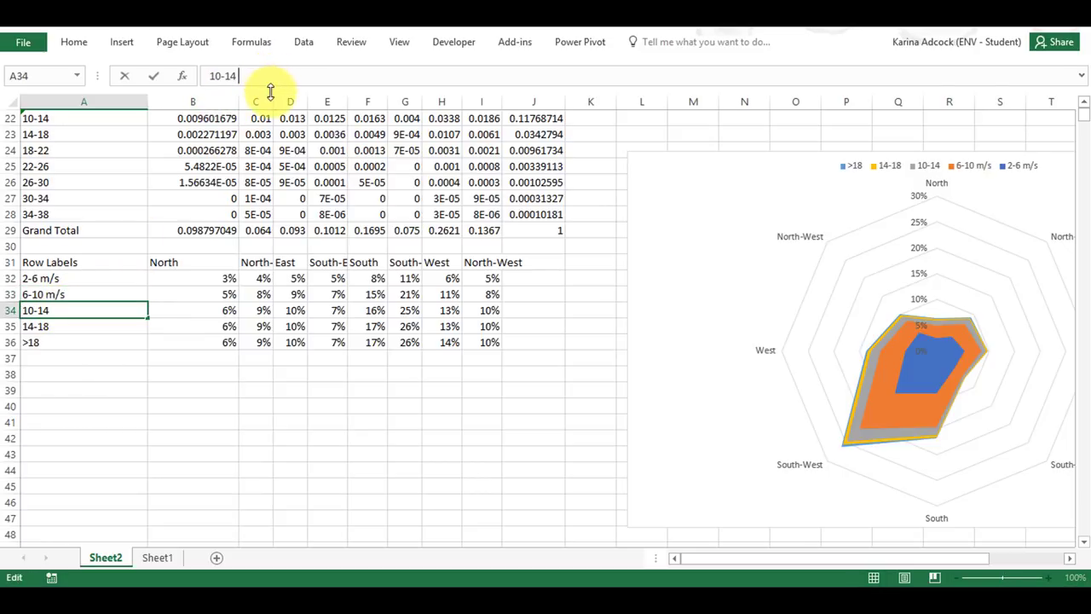
key("ctrl+v")
left_click(46, 326)
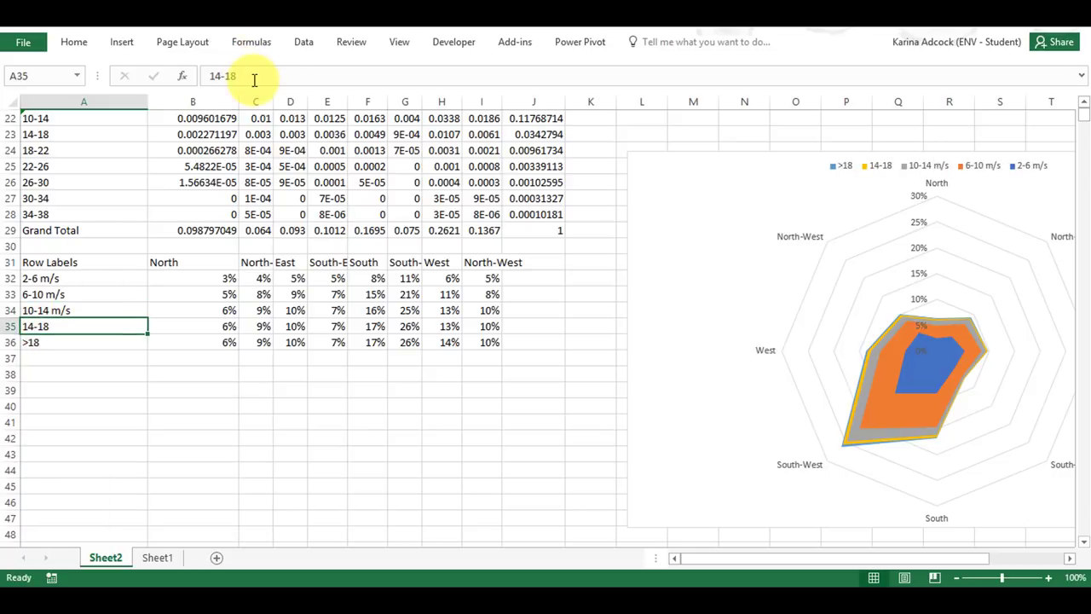
key("ctrl+v")
left_click(56, 342)
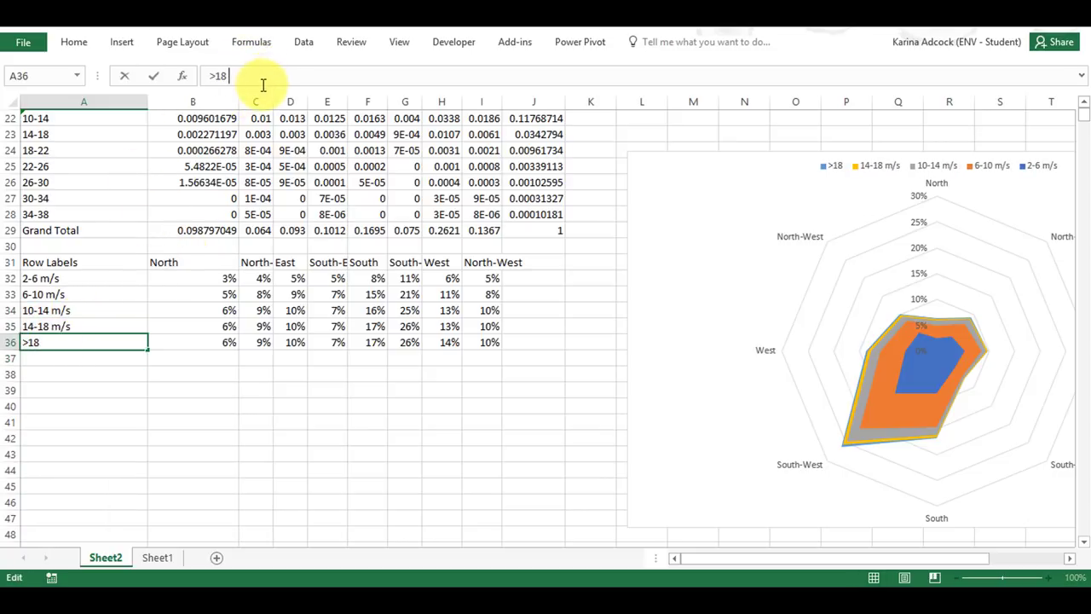
key("ctrl+v")
left_click(213, 423)
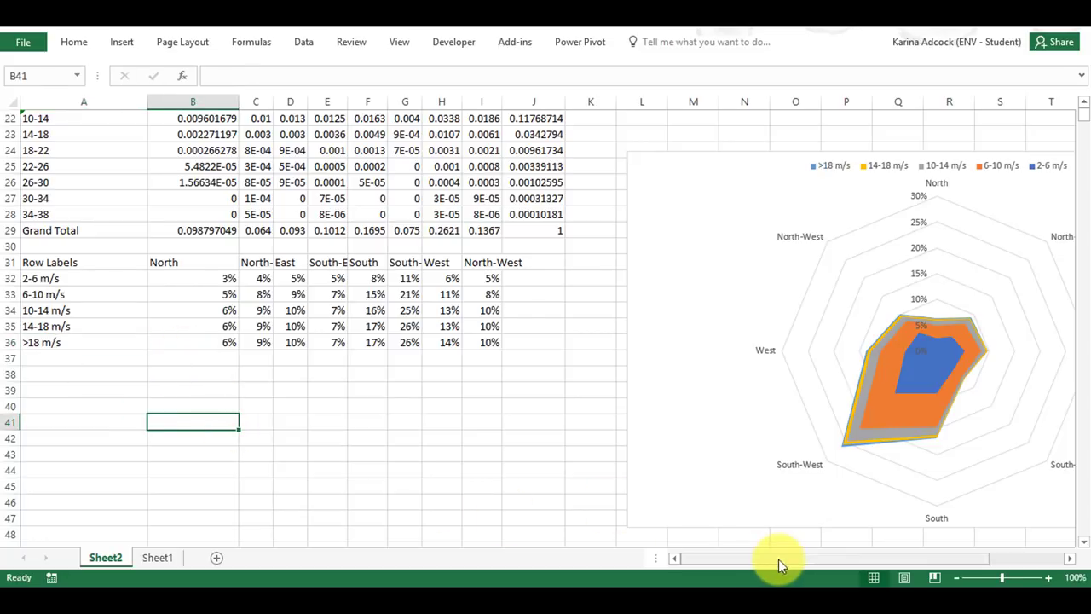
left_click_drag(796, 565, 870, 554)
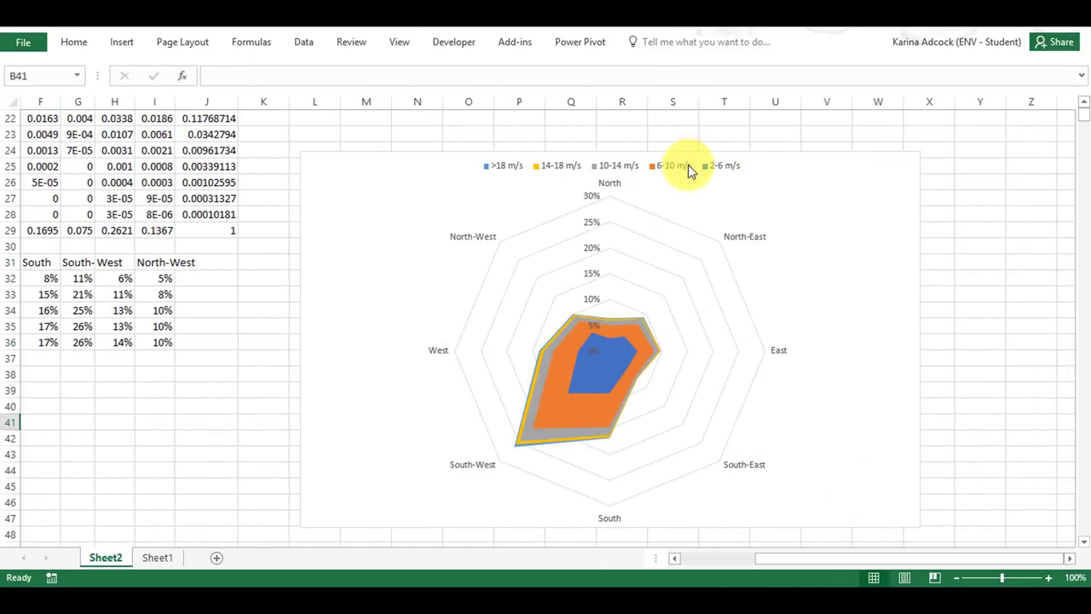
Make the chart text Automatic black and increase its font size to 11.
left_click(772, 167)
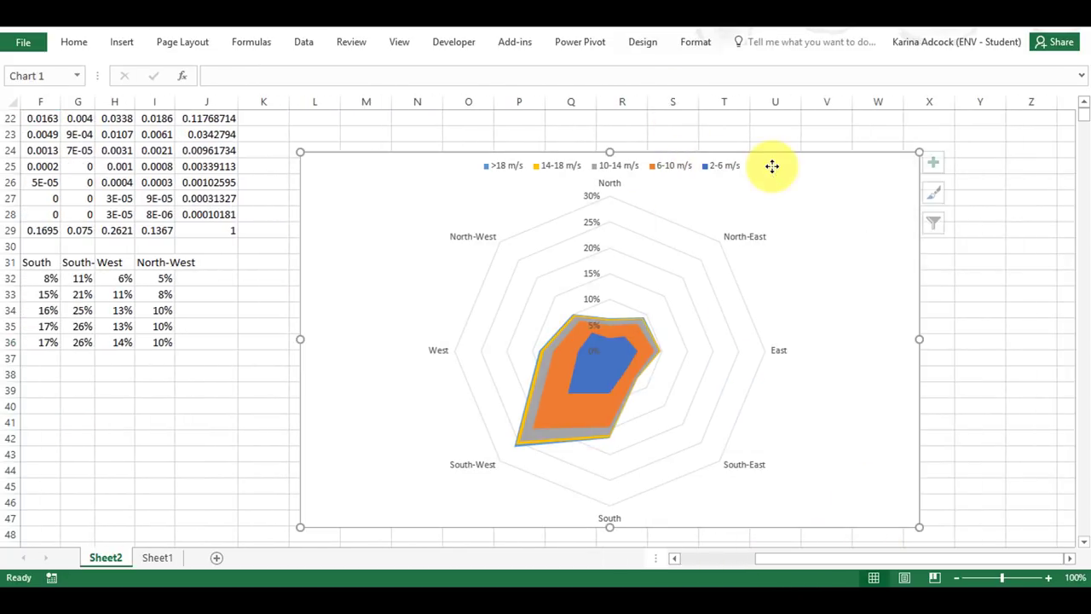
left_click(71, 41)
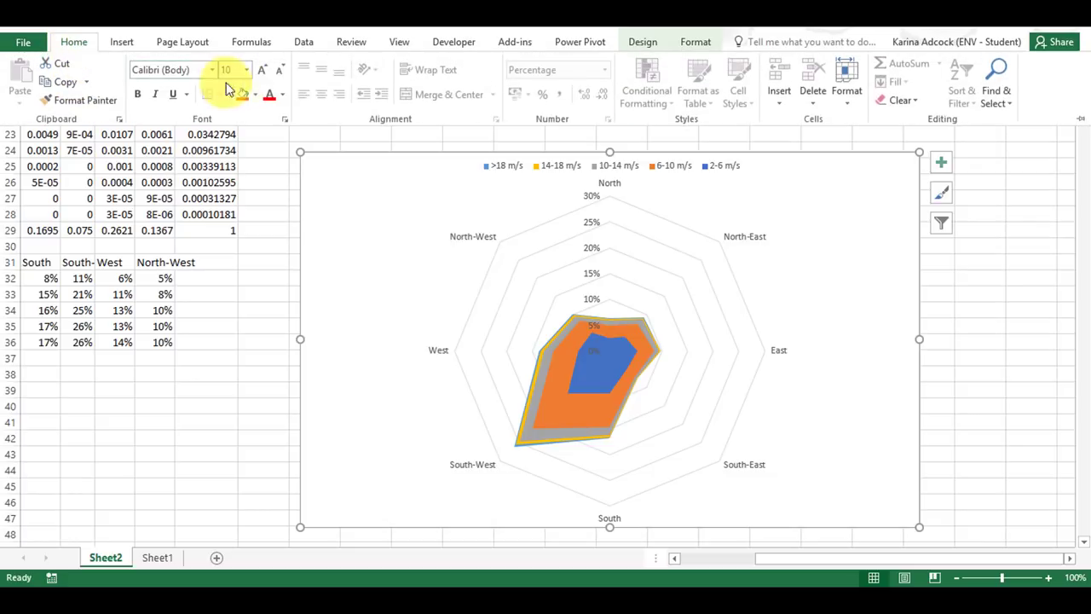
left_click(282, 96)
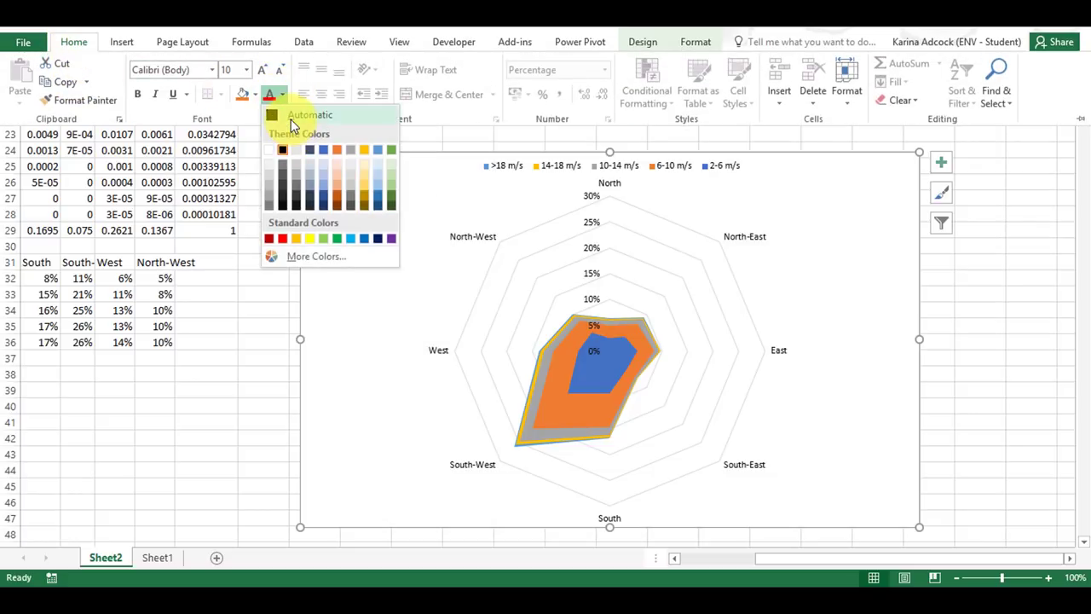
left_click(285, 117)
left_click(261, 71)
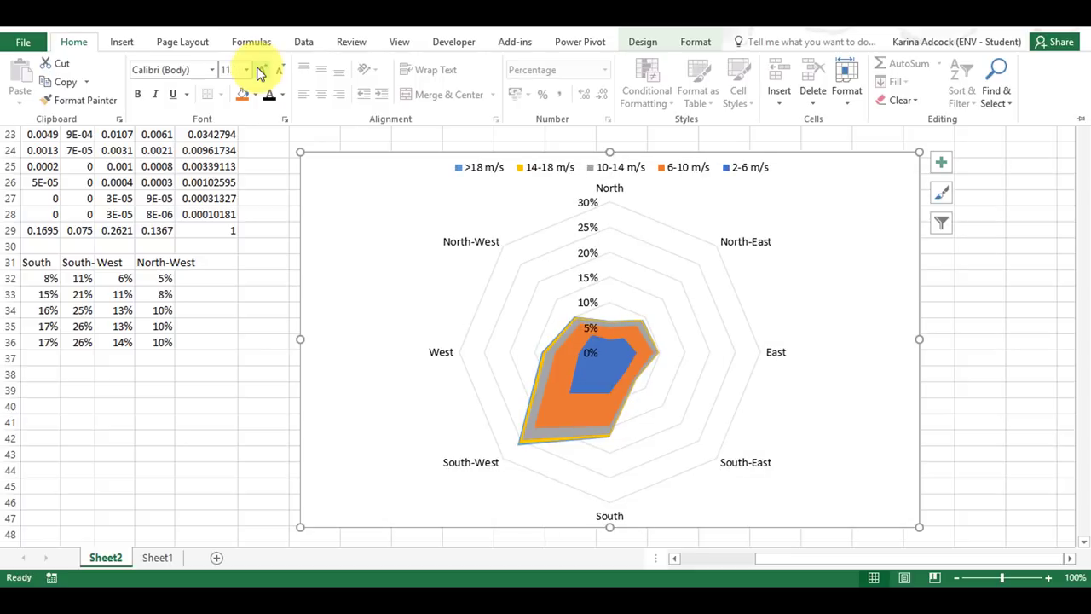
left_click(556, 171)
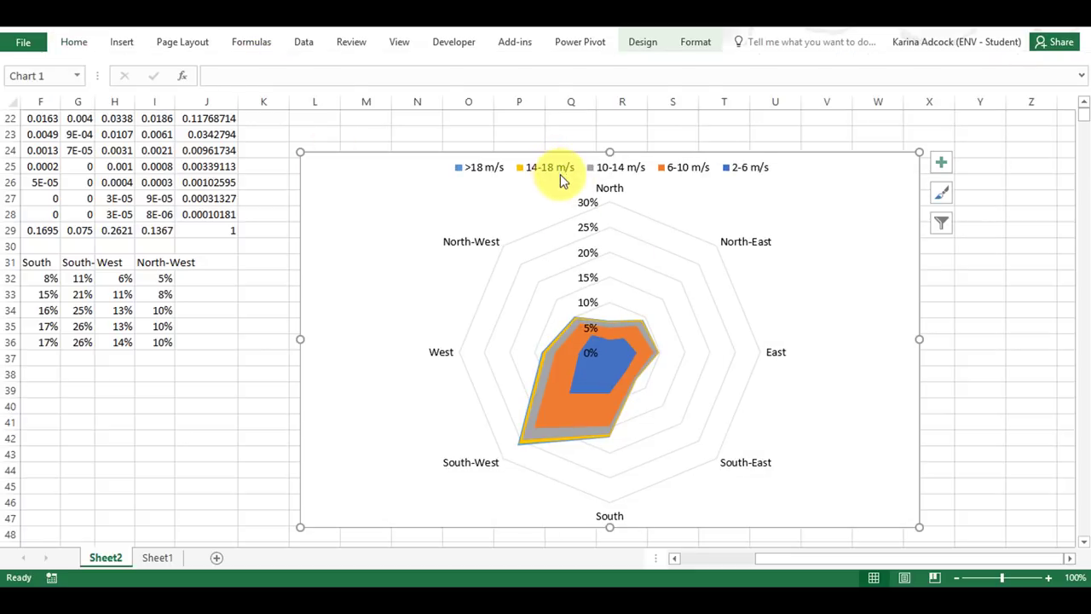
Set the legend position to Left and shift it right, closer to the rose.
left_click(563, 169)
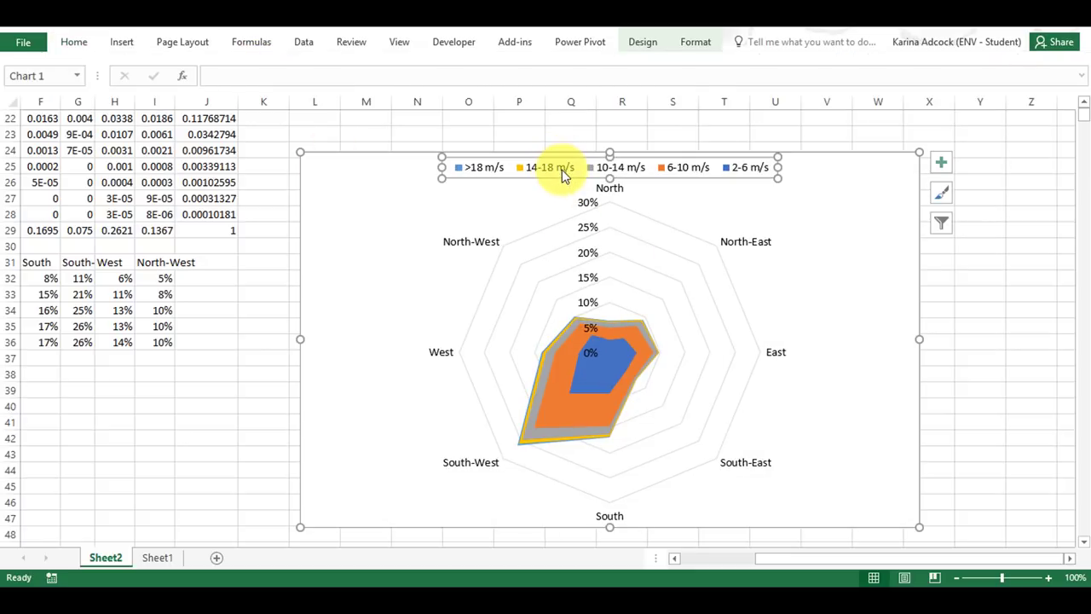
double_click(563, 173)
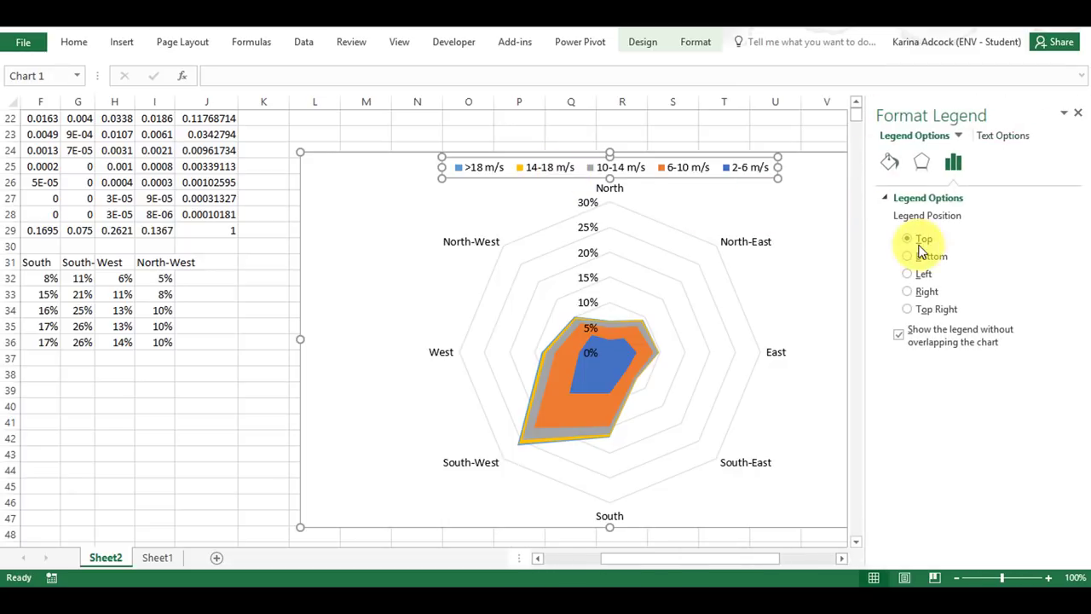
left_click(913, 275)
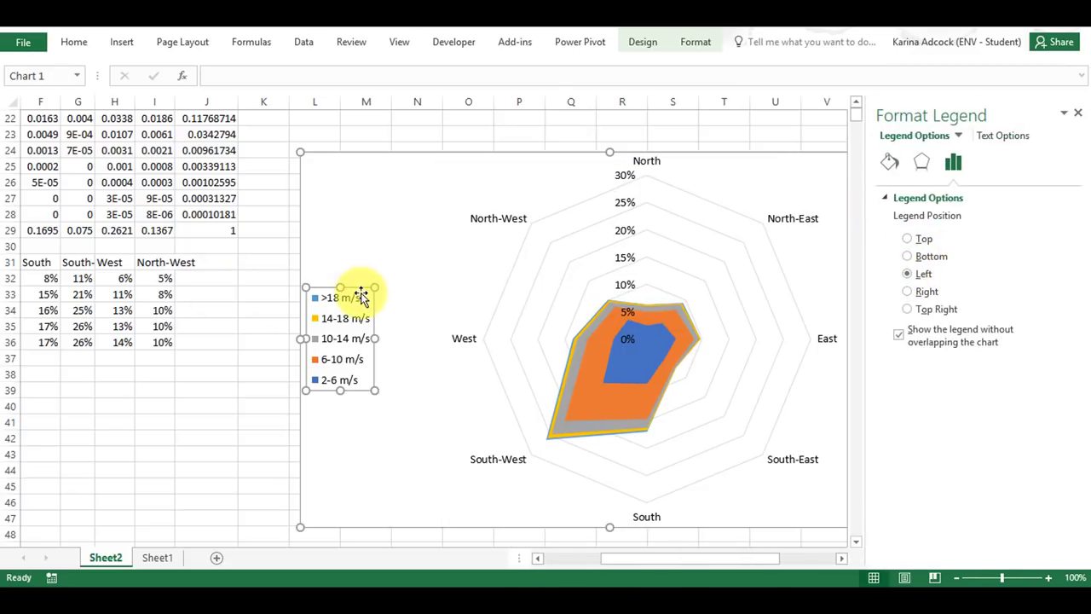
left_click_drag(360, 288, 406, 290)
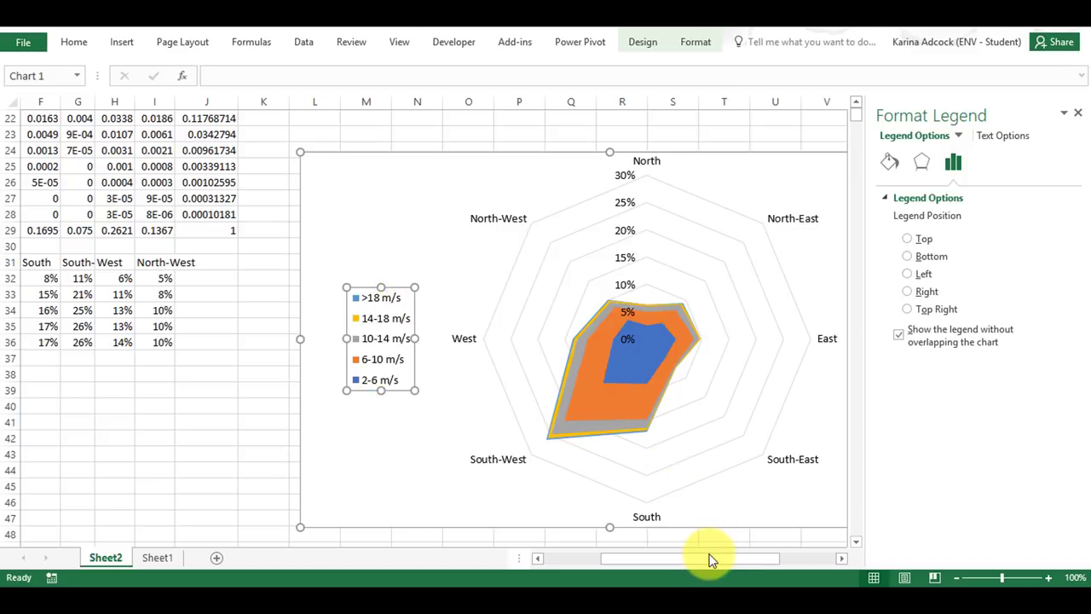
left_click_drag(710, 565, 756, 557)
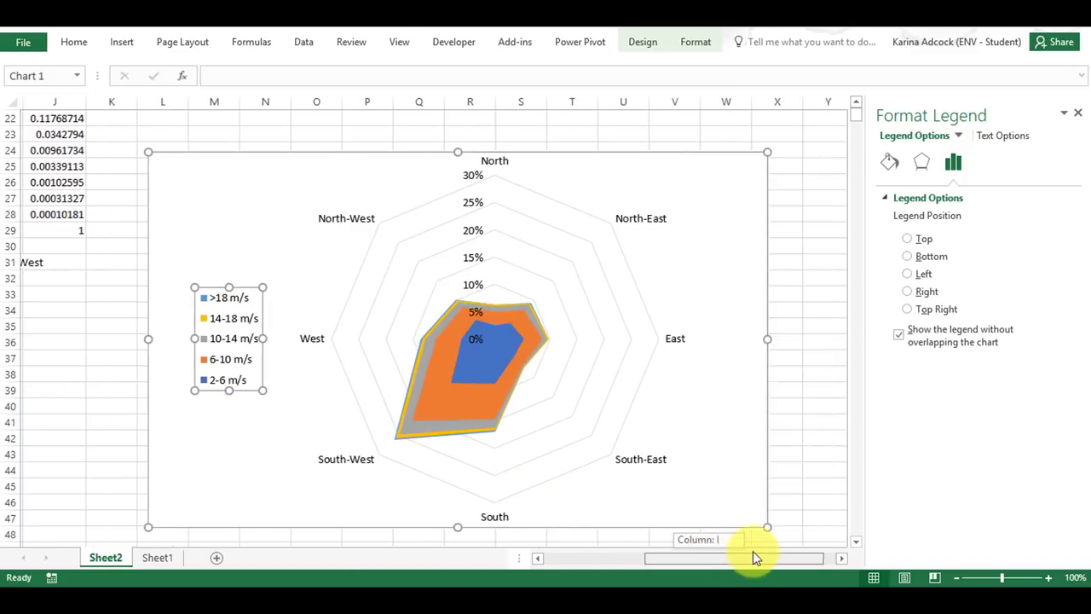
left_click(470, 231)
Set the percentage axis Maximum bound to 0.27 and Minimum bound to 0.
left_click(987, 164)
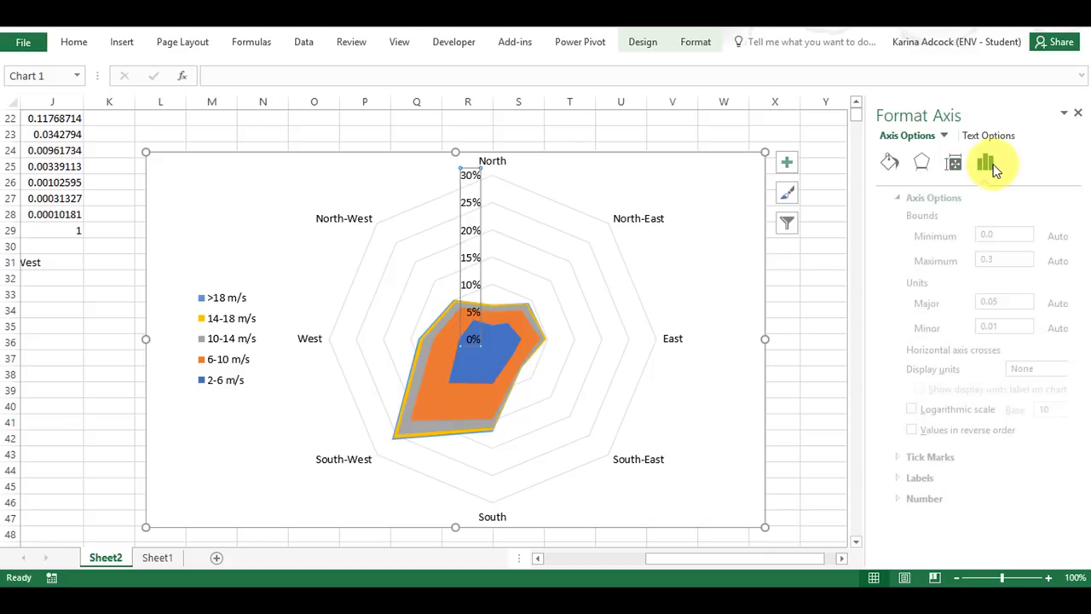
key("BackSpace")
type("27")
key("Return")
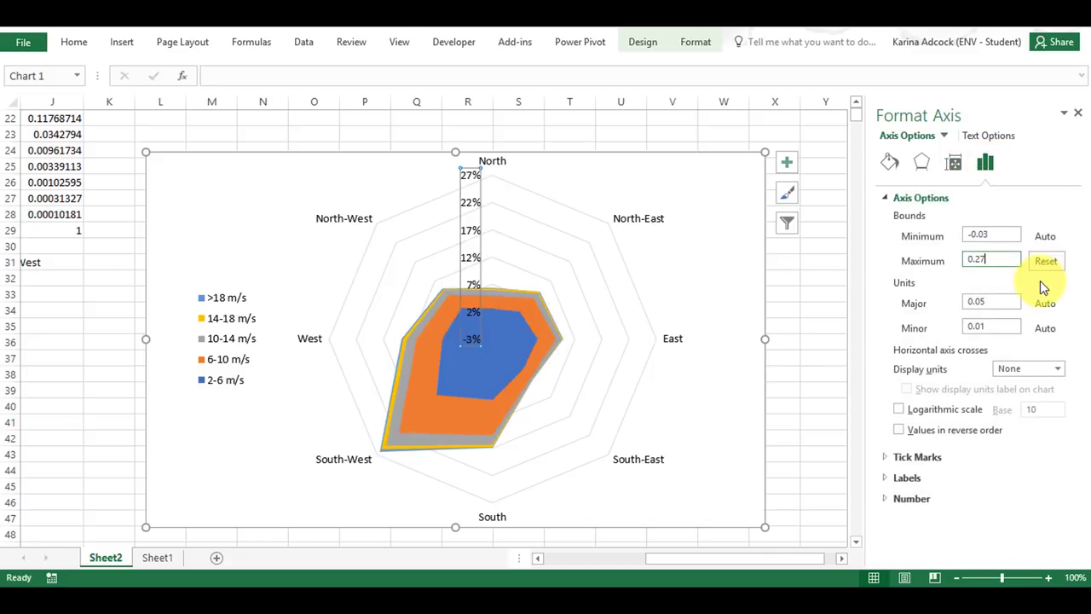
left_click(1003, 236)
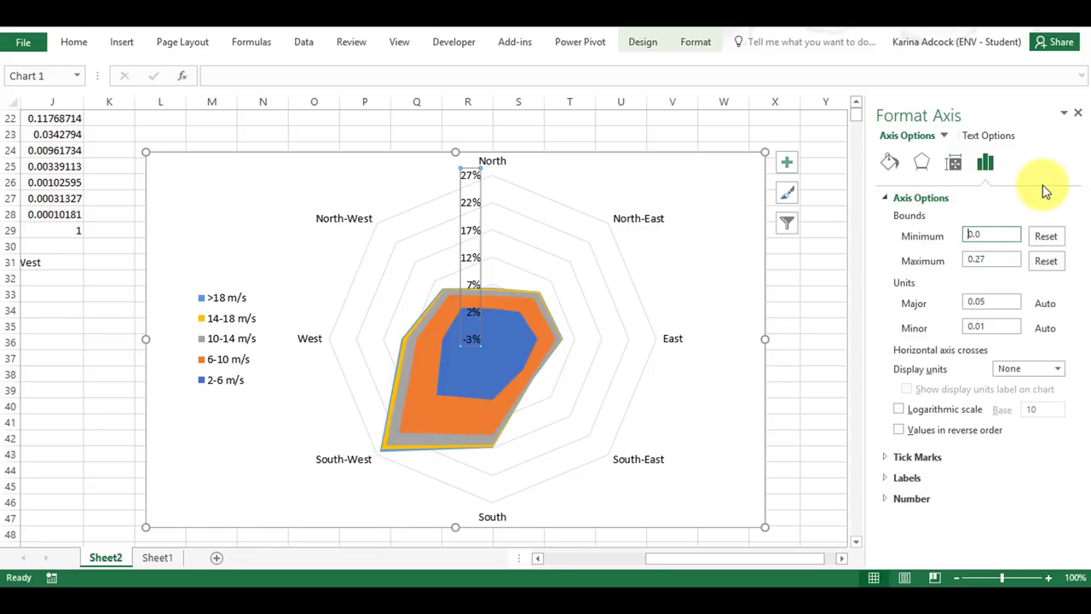
type("0")
key("Return")
left_click(810, 263)
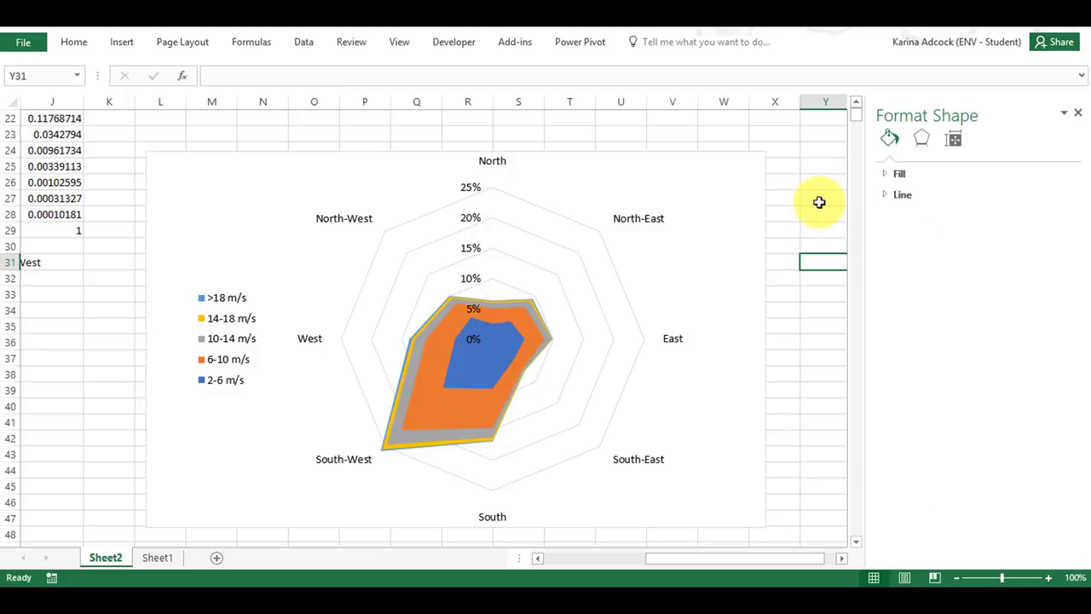